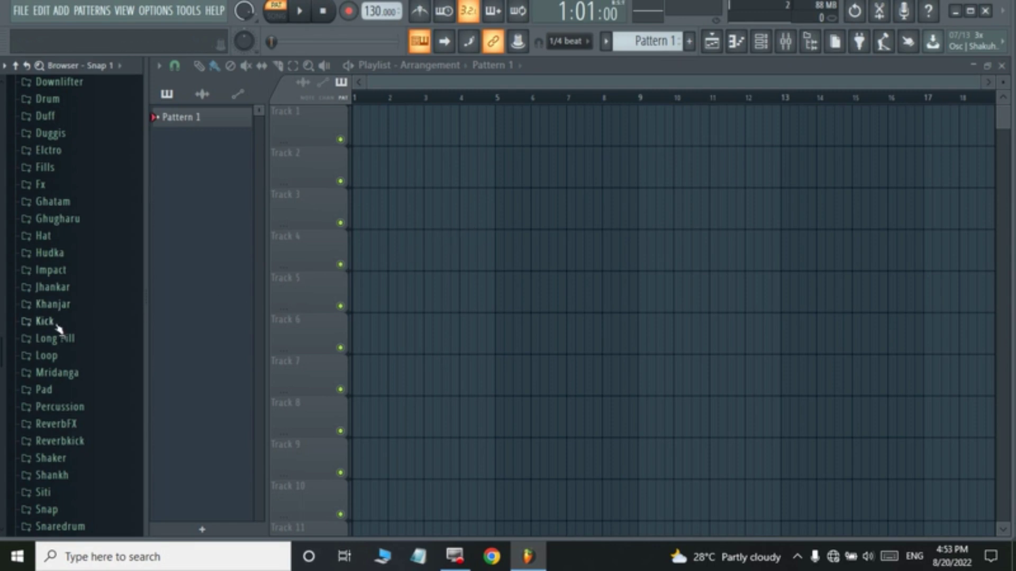
Show the channel rack and set the project tempo to 160 BPM
left_click(690, 41)
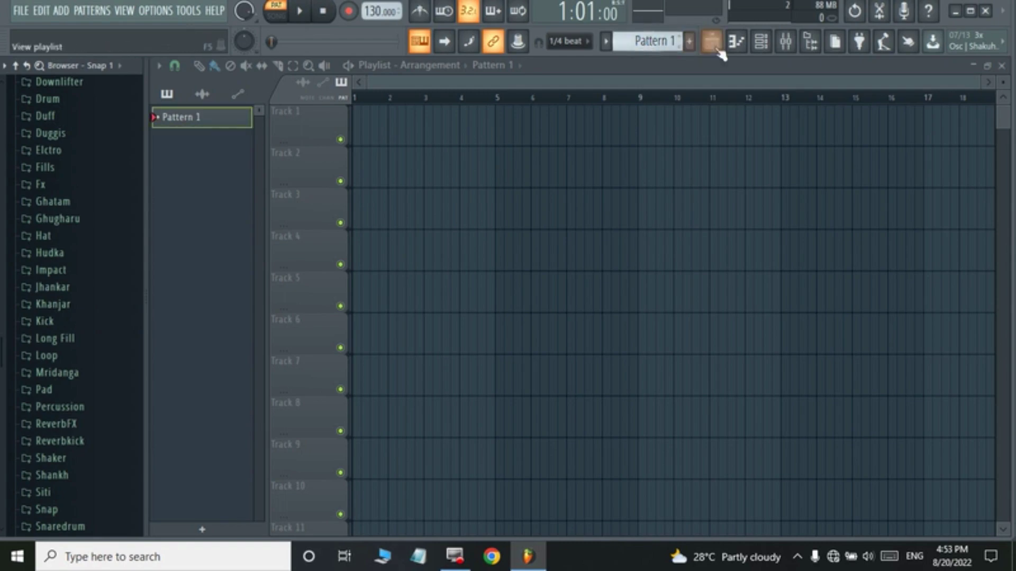
left_click(762, 47)
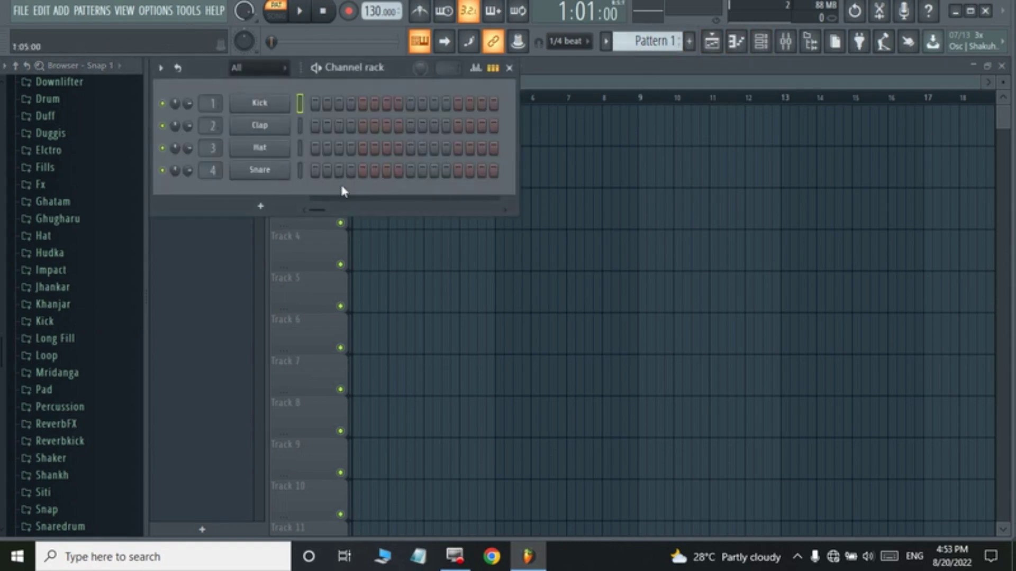
left_click_drag(373, 11, 374, 5)
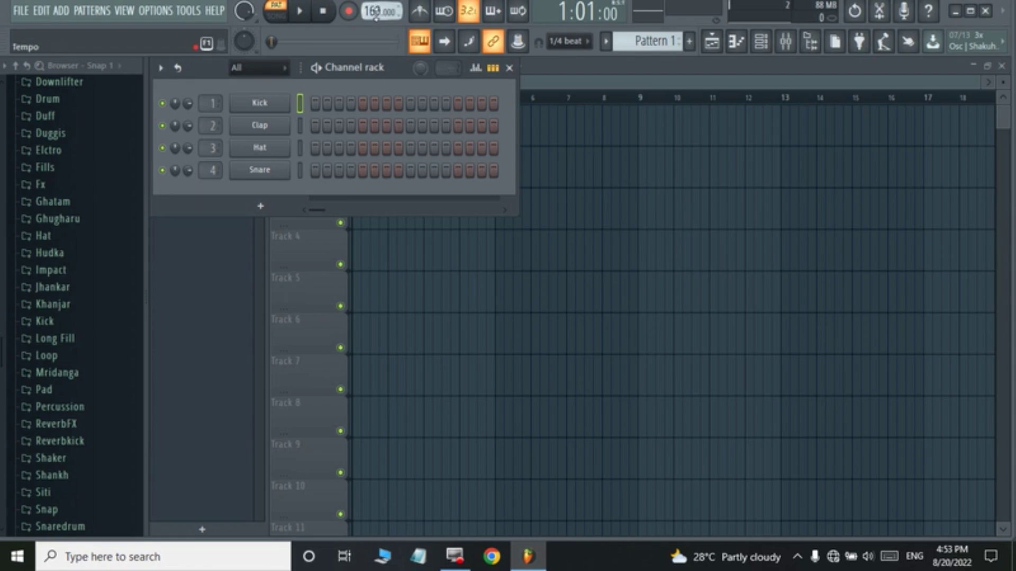
Add the Grv Kick (2) sample from the Kick library's Grv Kick folder to the channel rack as a new channel
left_click(63, 320)
left_click(75, 133)
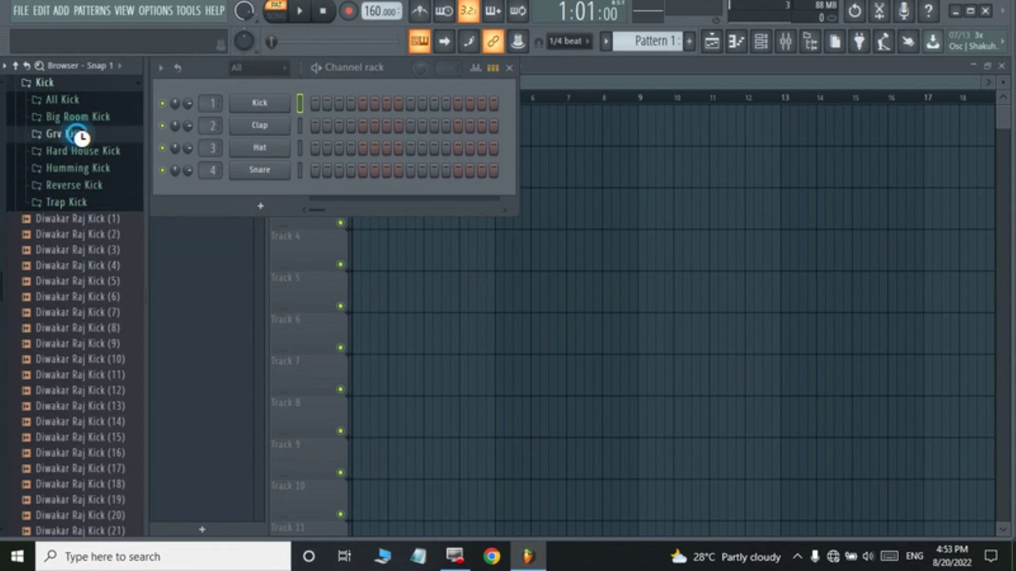
left_click_drag(100, 165, 321, 211)
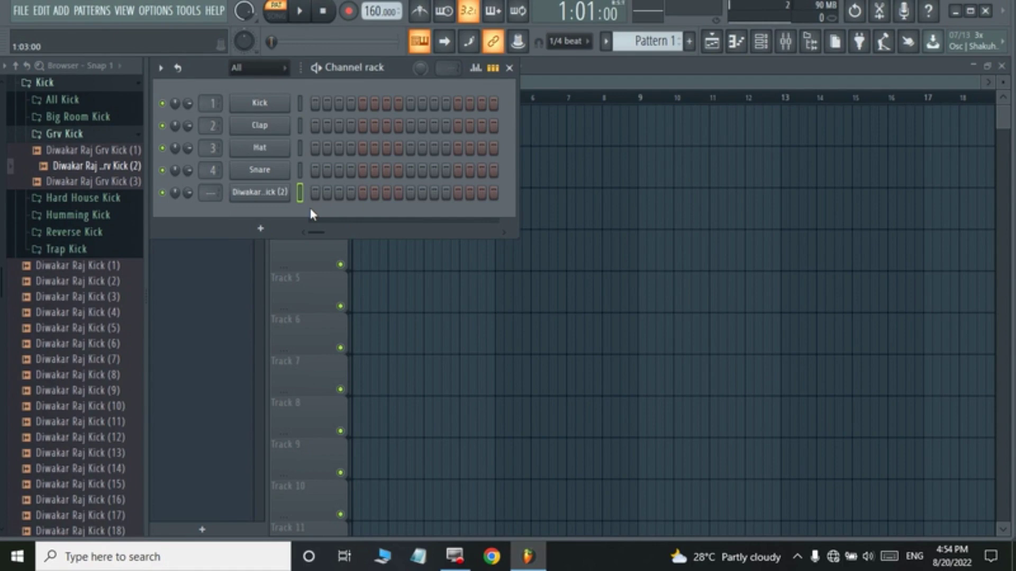
Open the Grv Kick (2) channel in a maximized piano roll around C5 and set its snap to 1/2 step
right_click(257, 198)
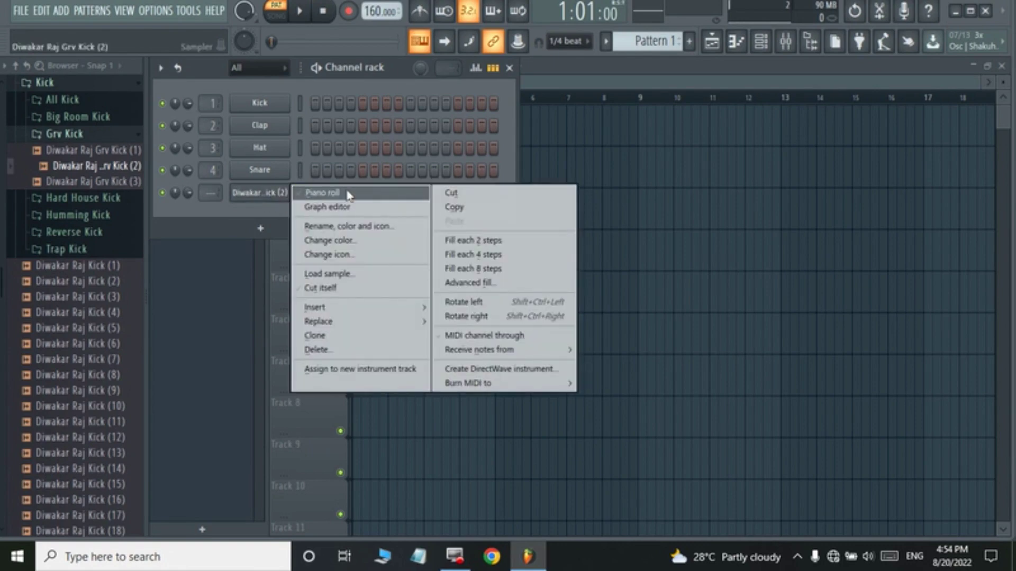
left_click(321, 193)
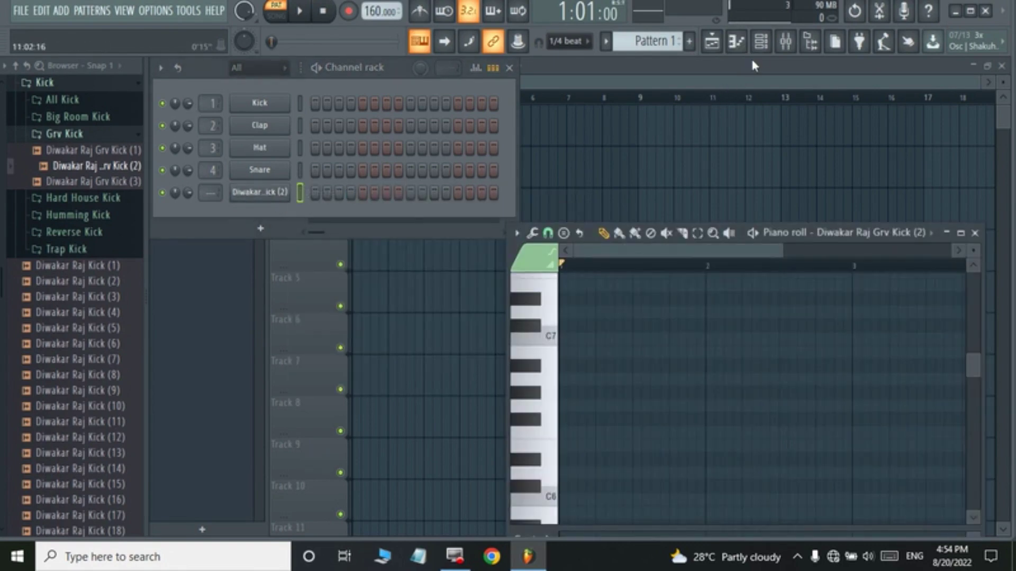
left_click(740, 44)
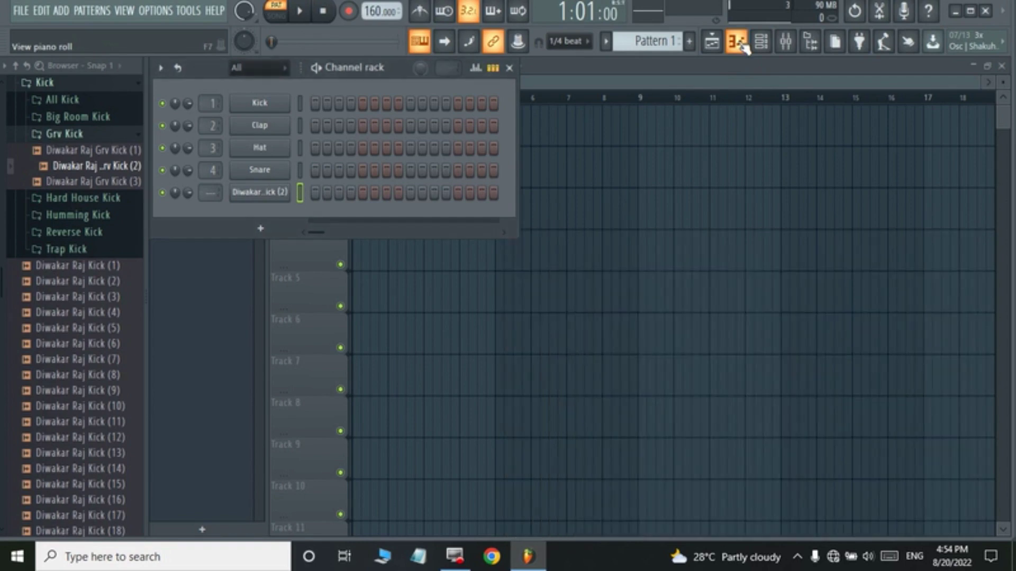
left_click(742, 45)
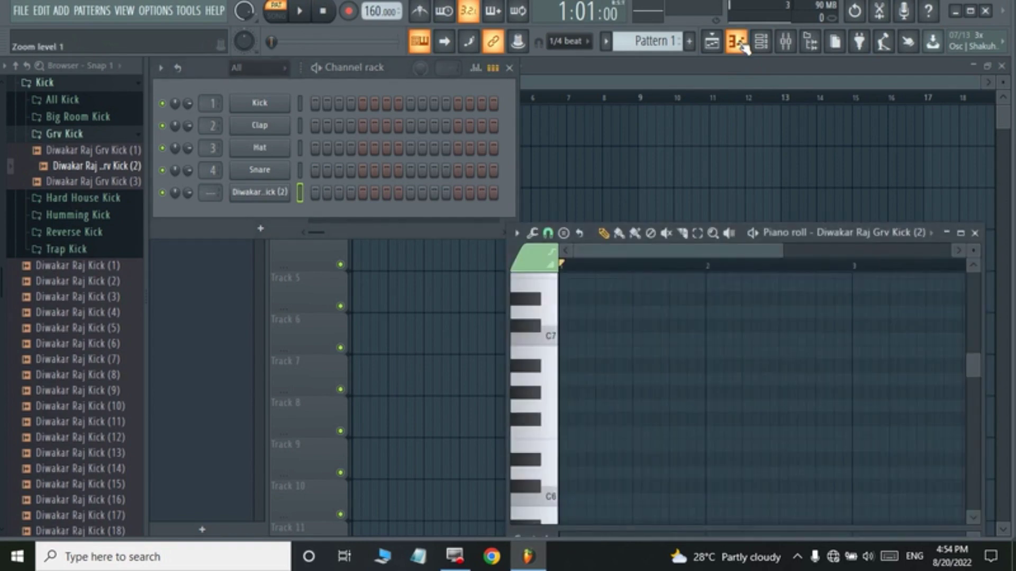
left_click(889, 243)
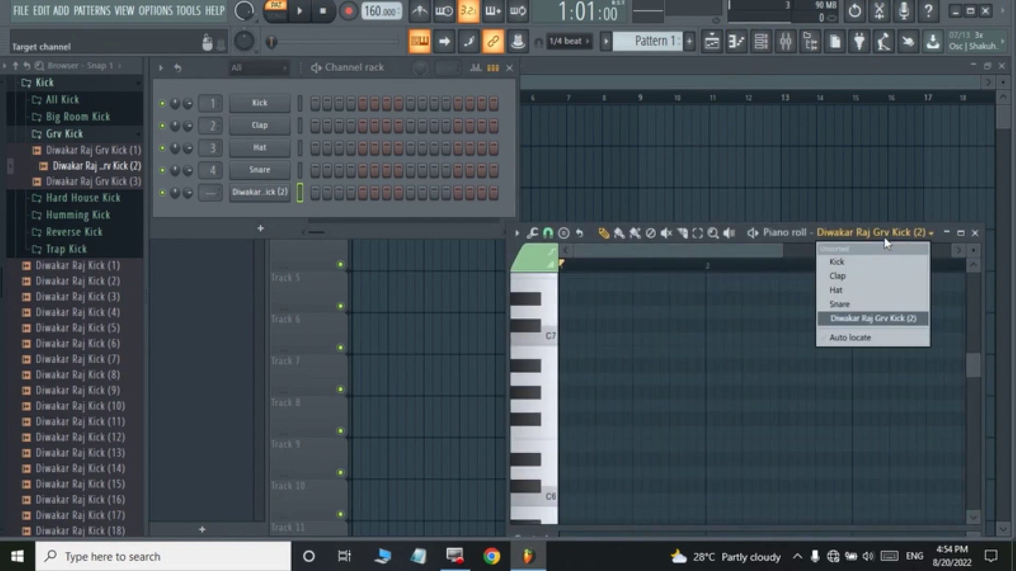
left_click(858, 318)
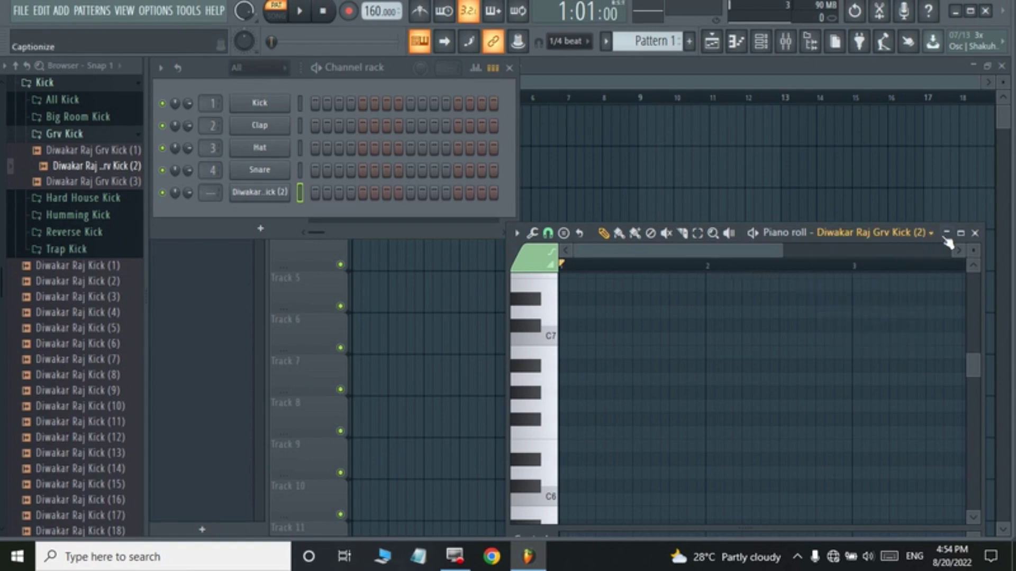
left_click(960, 233)
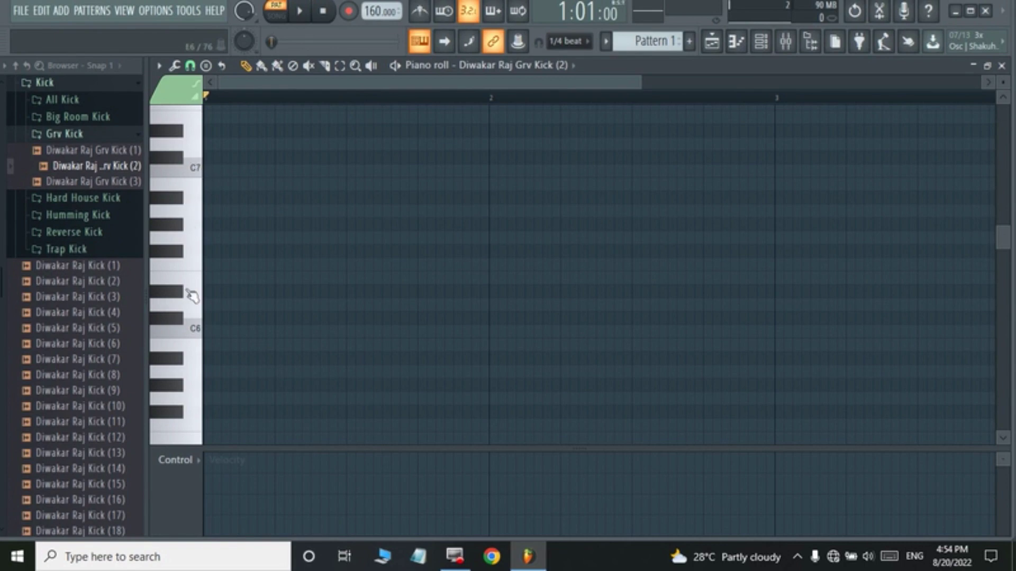
left_click_drag(1005, 239, 1011, 281)
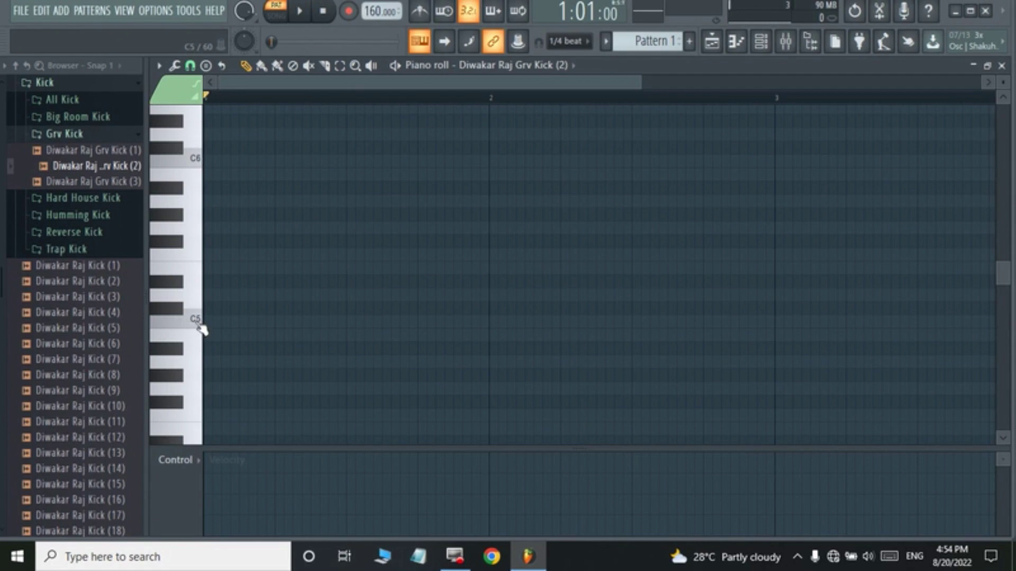
left_click(190, 66)
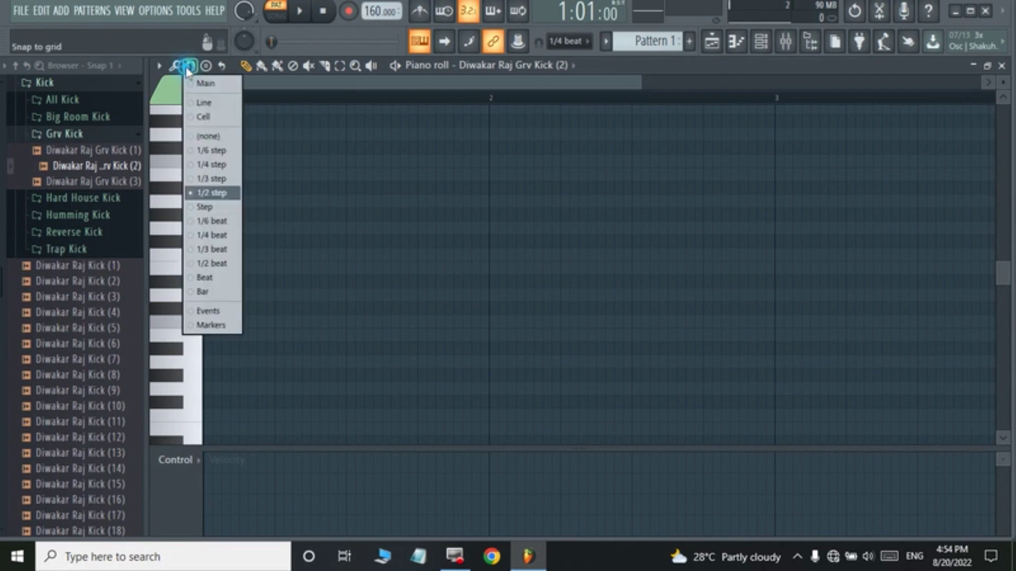
left_click(216, 194)
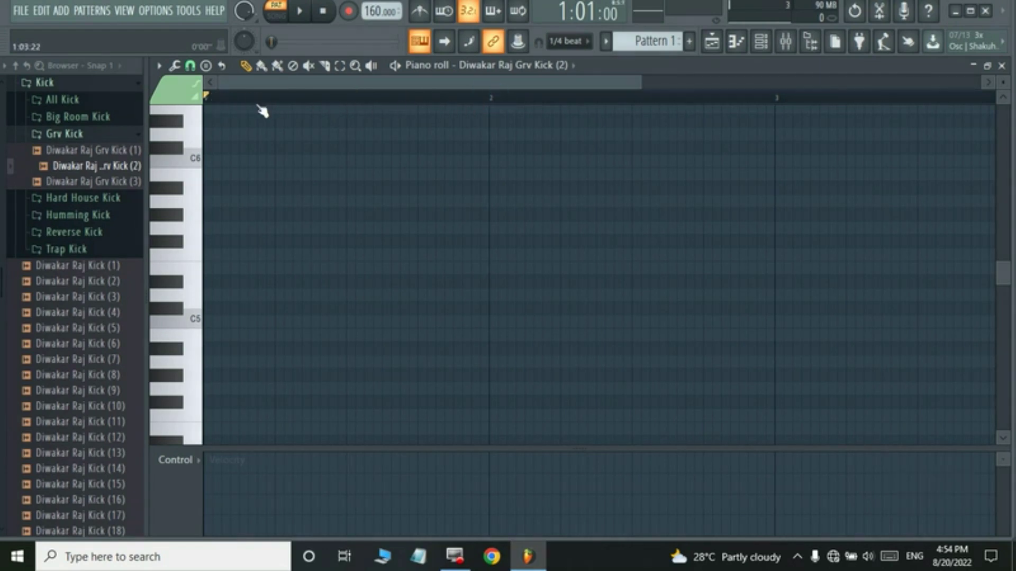
Draw four one-step C5 kick notes in bar 1 at 1:01:00, 1:06:12, 1:09:00 and 1:14:12, and play the pattern
left_click_drag(637, 83, 543, 83)
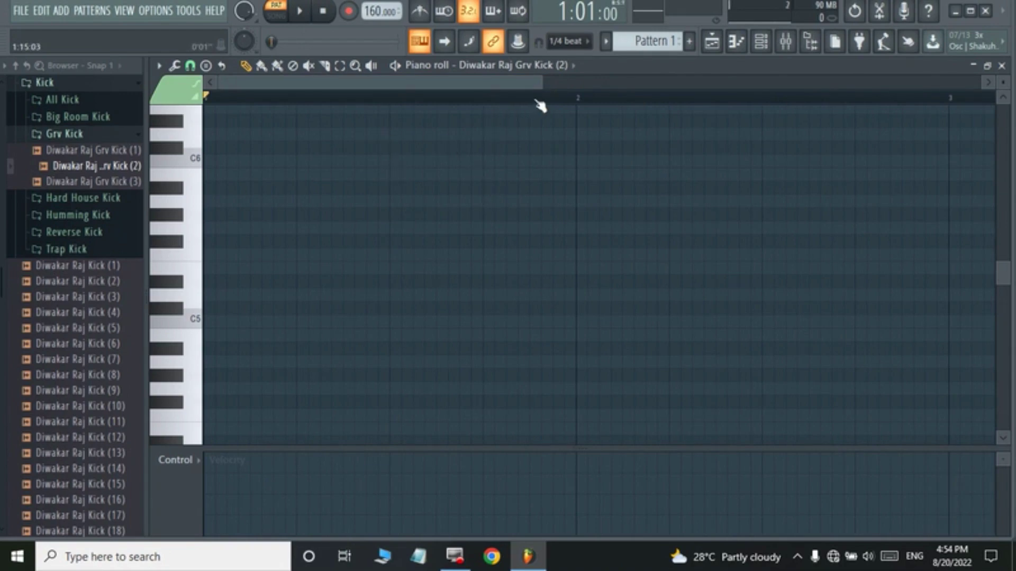
left_click_drag(540, 87, 530, 85)
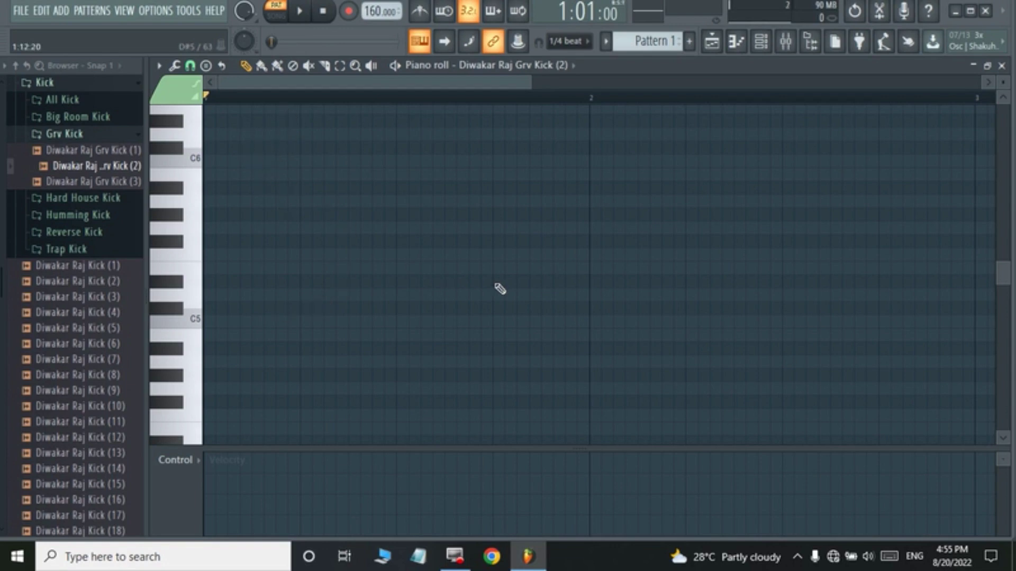
left_click(208, 323)
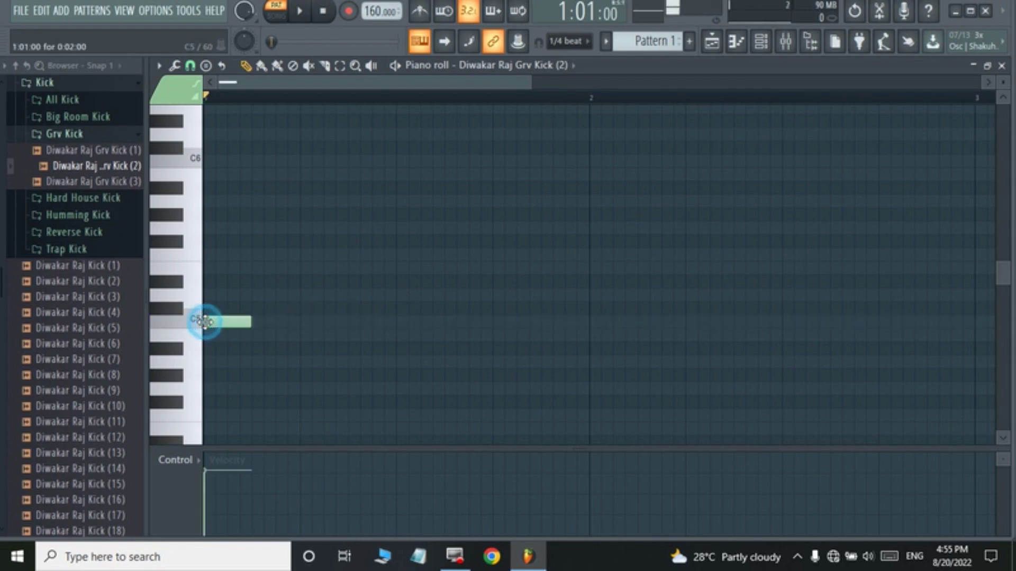
left_click_drag(246, 321, 227, 320)
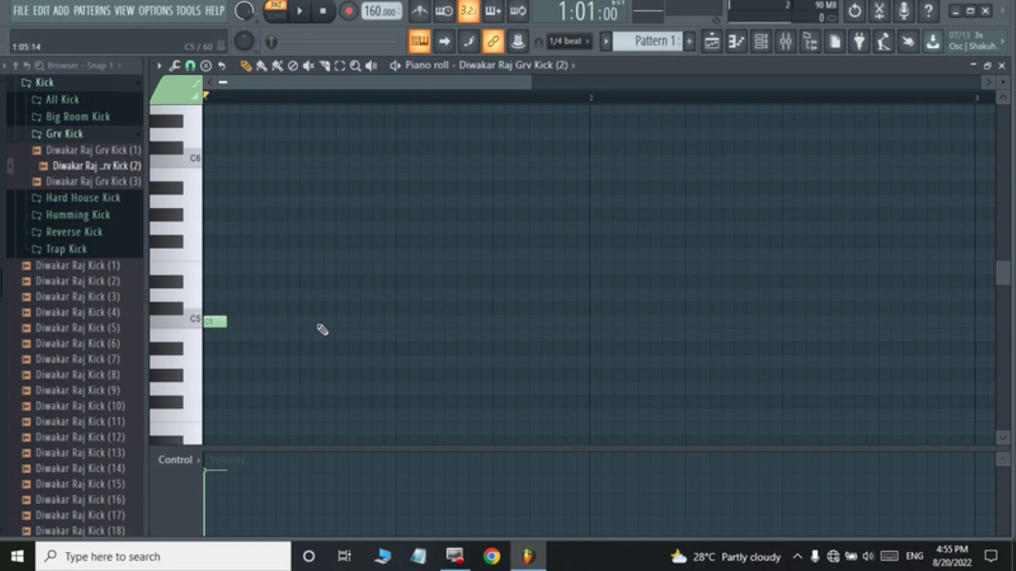
left_click(337, 321)
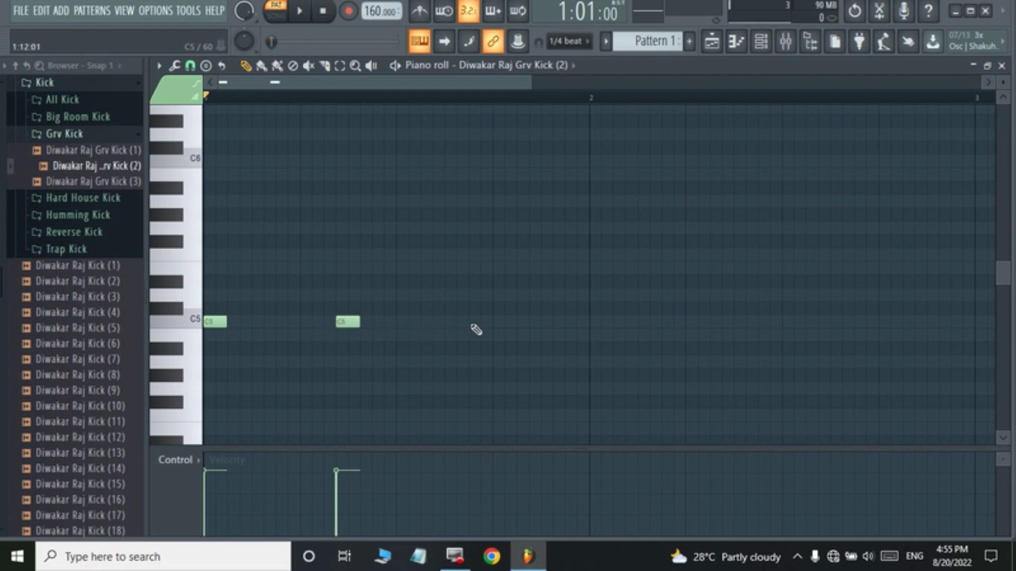
left_click(398, 321)
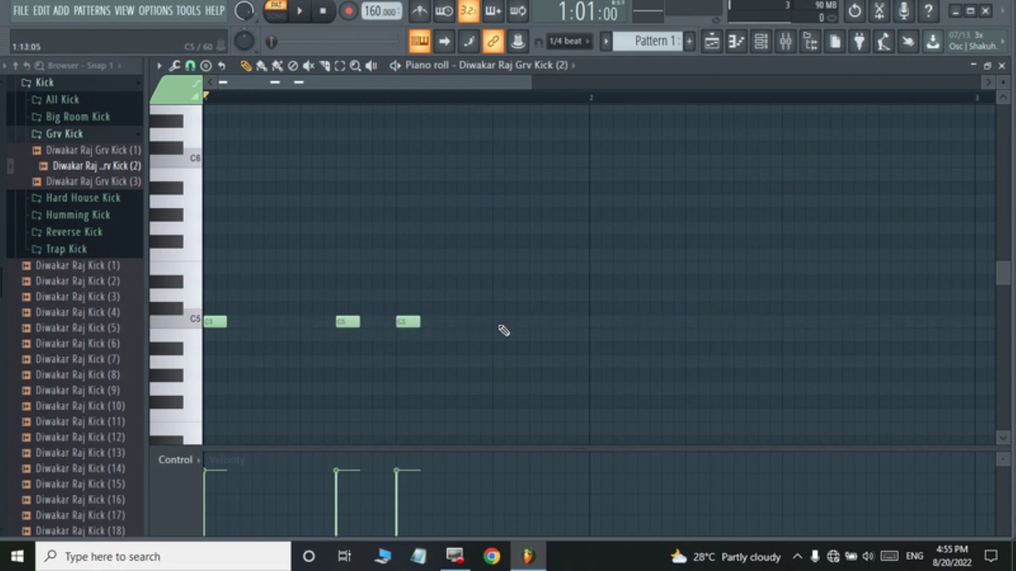
left_click(530, 321)
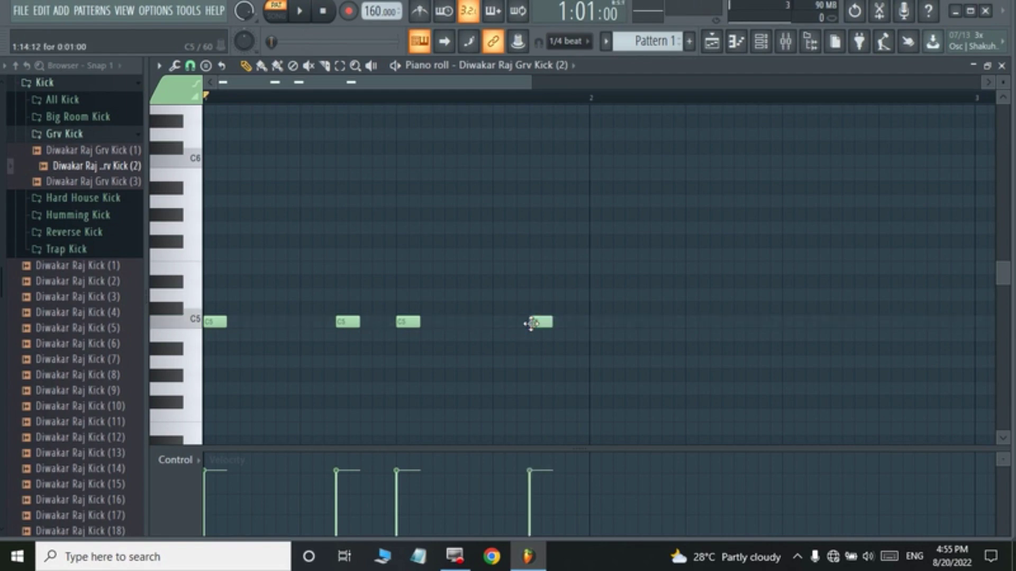
left_click(301, 12)
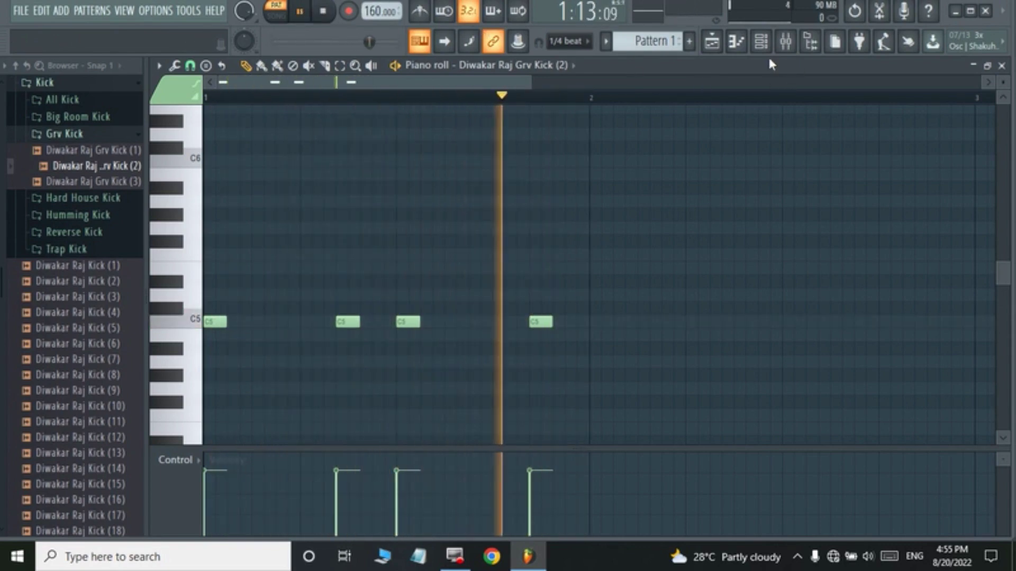
Normalize the Grv Kick (2) sample in its channel settings and add a slight quick fade out
left_click(759, 43)
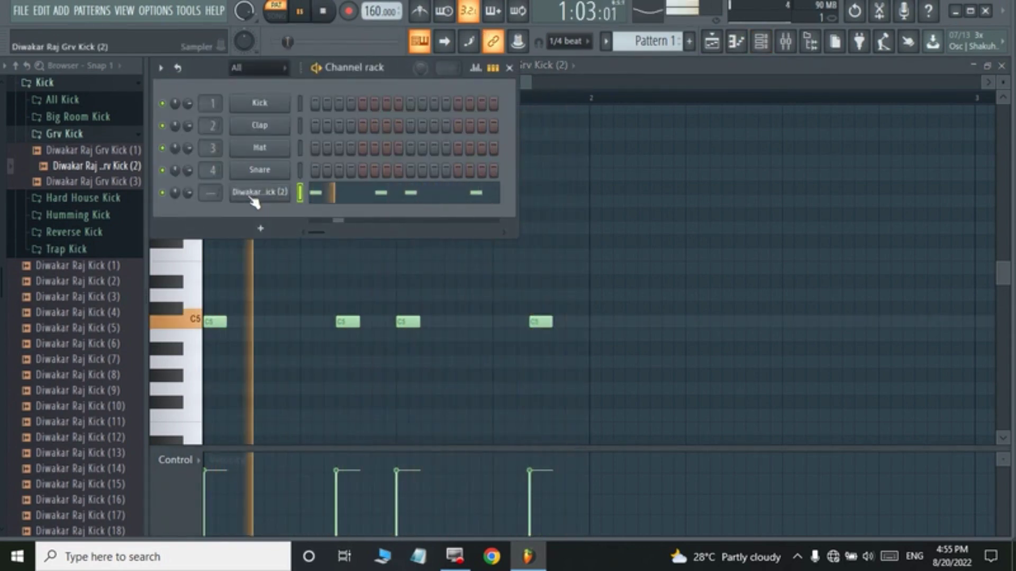
left_click(243, 193)
left_click_drag(502, 257, 541, 179)
left_click(531, 330)
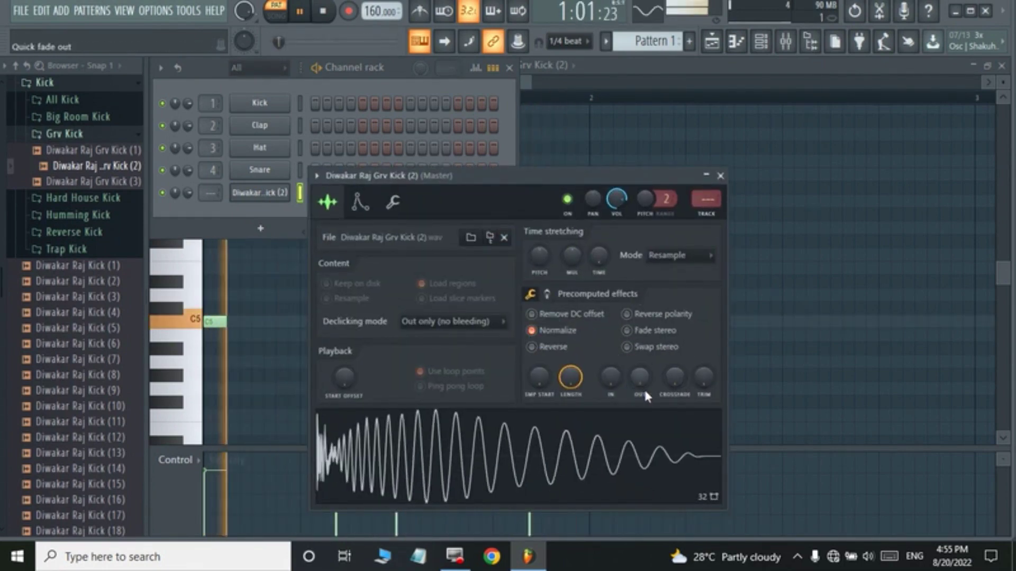
left_click_drag(640, 377, 639, 370)
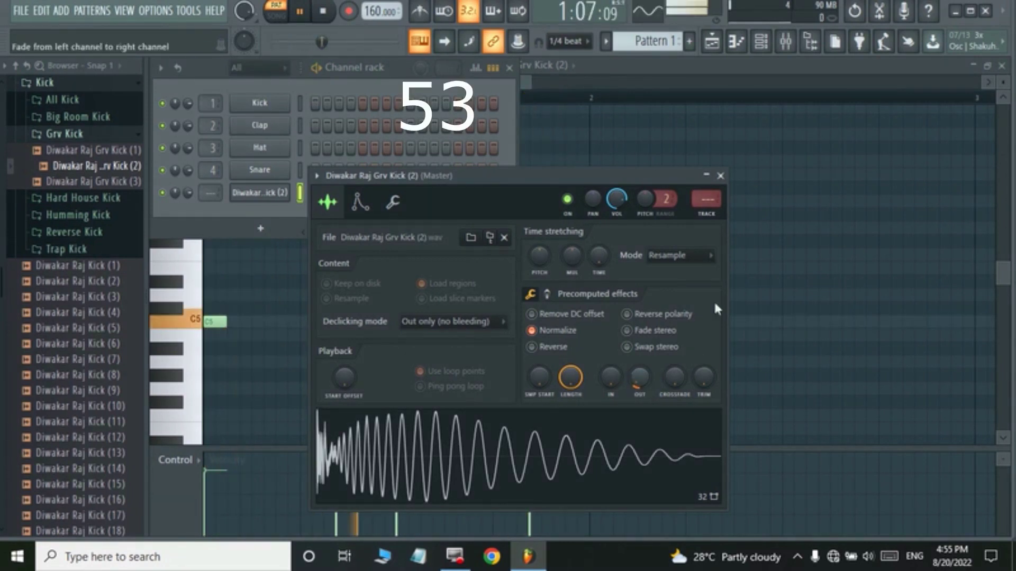
Route the kick to mixer track 5 and insert Fruity parametric EQ in slot 1 with the band 2 level at 6.3 dB
left_click(707, 200)
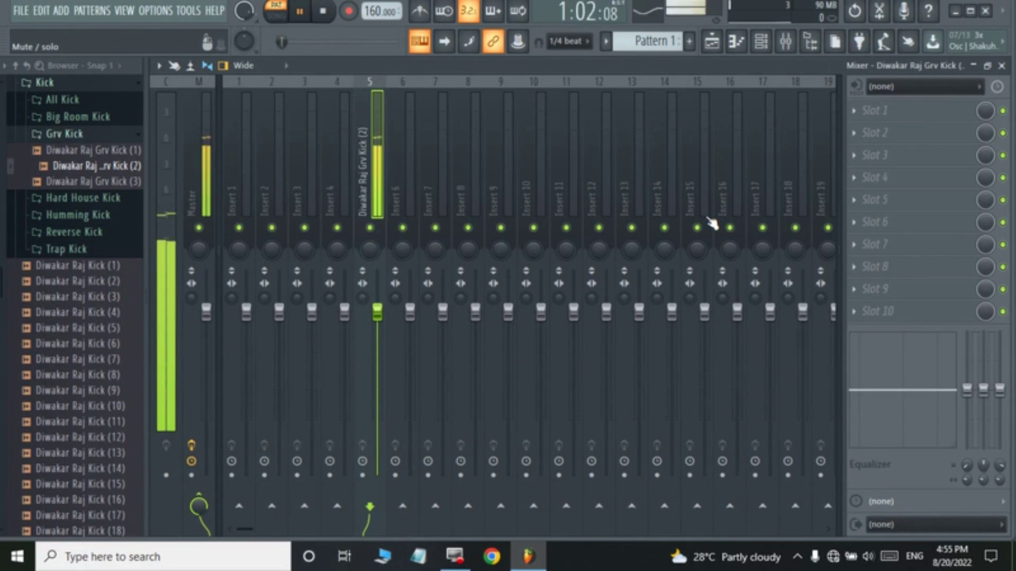
left_click(878, 110)
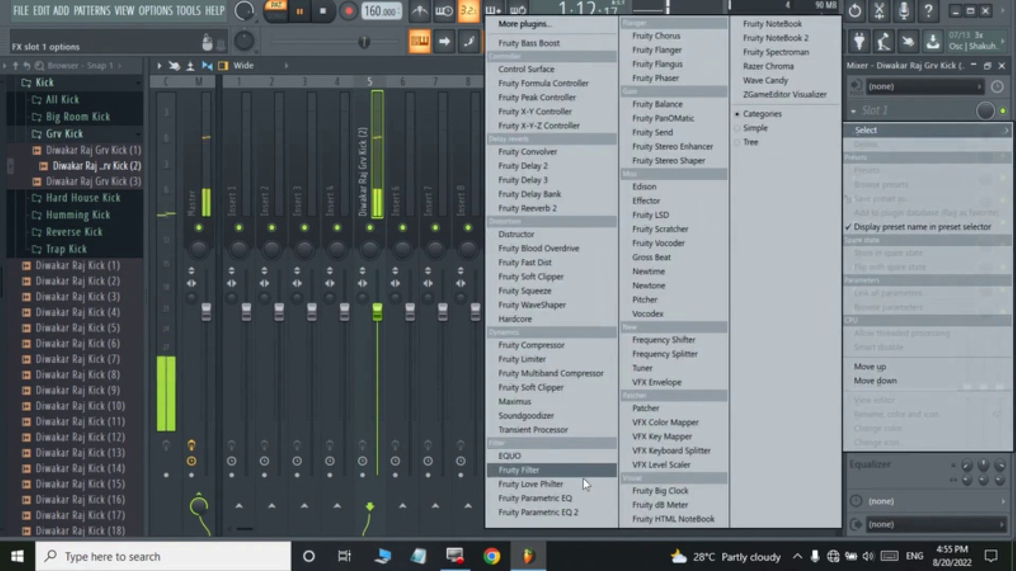
left_click(570, 498)
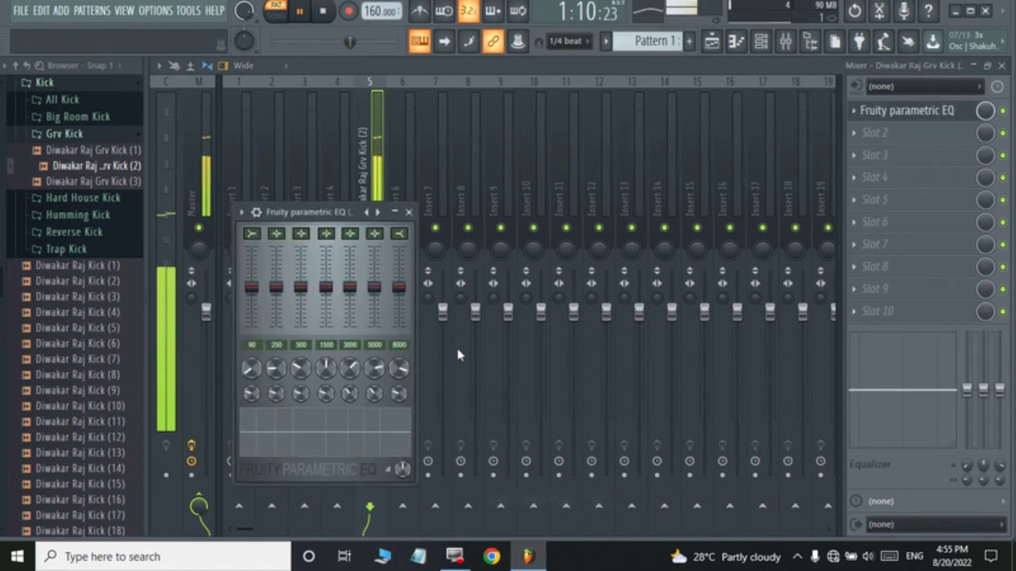
left_click_drag(278, 286, 278, 271)
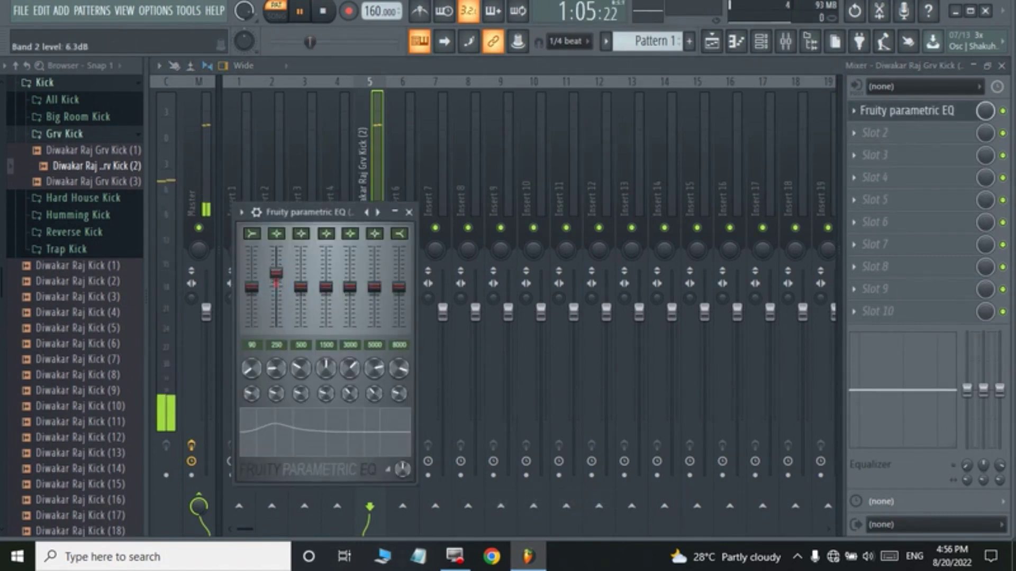
left_click(926, 110)
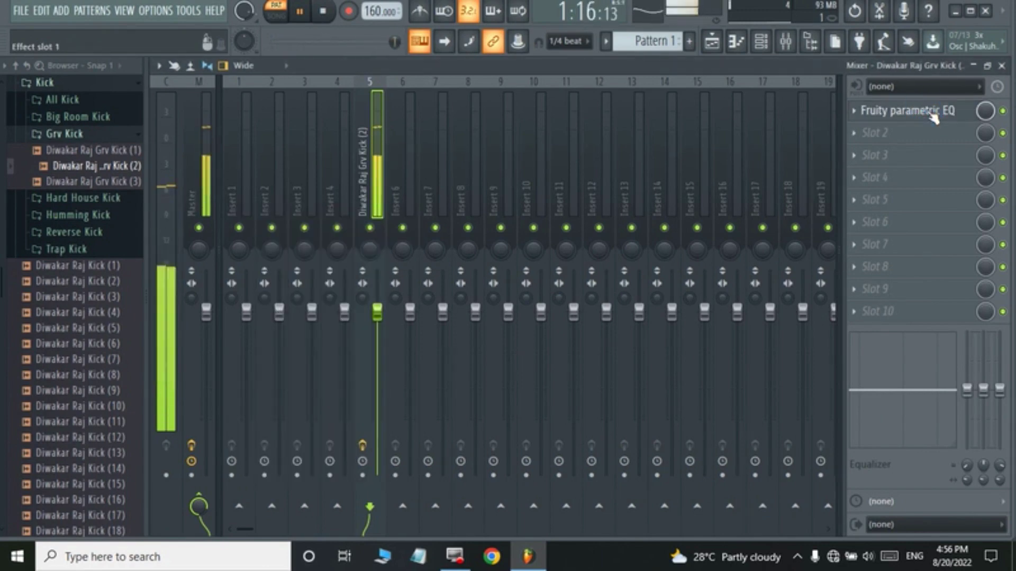
Add the Tambourine (9) sample from the Tambourine folder to the channel rack as a new channel below the kick
left_click(735, 45)
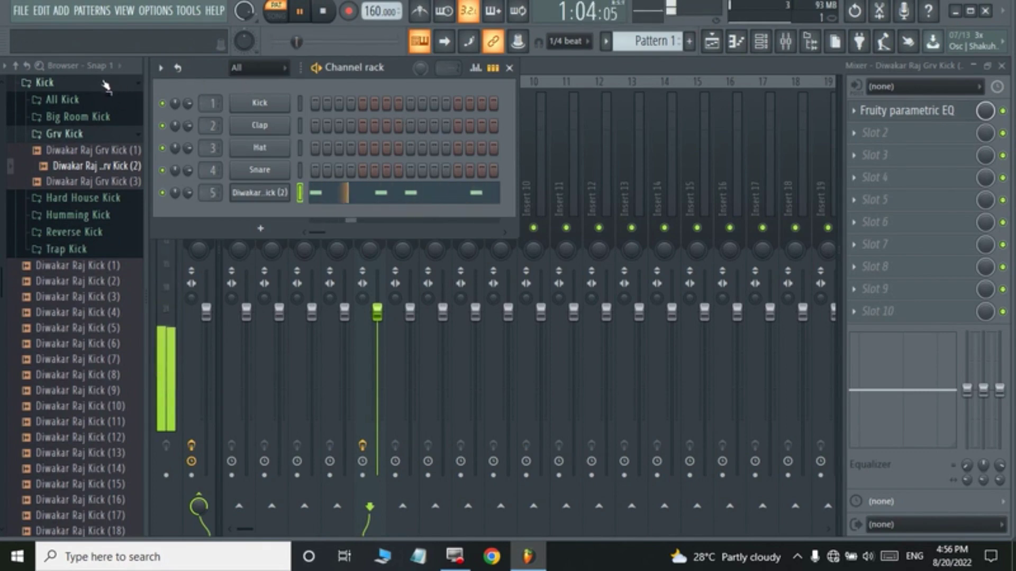
left_click(94, 83)
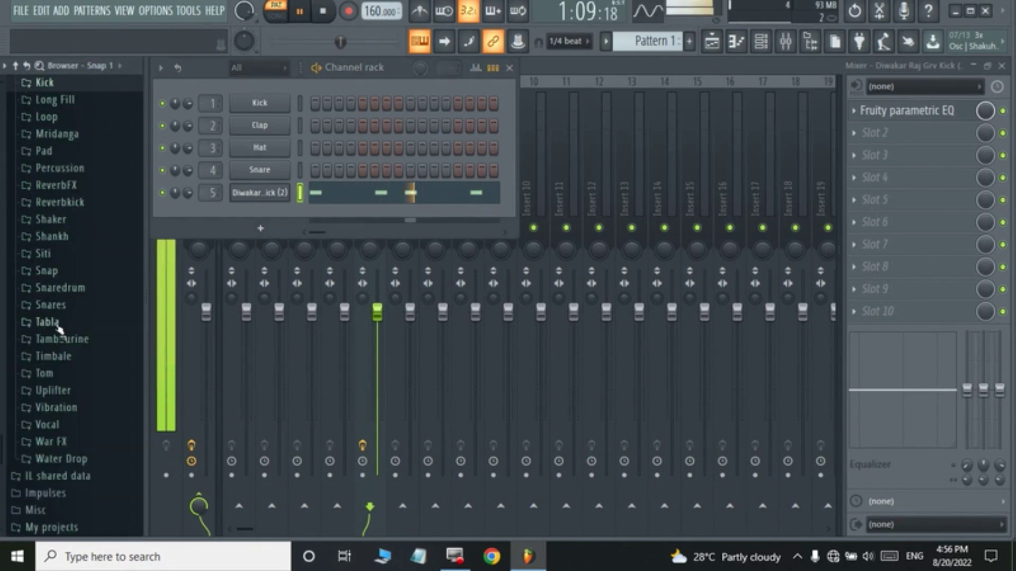
left_click(80, 341)
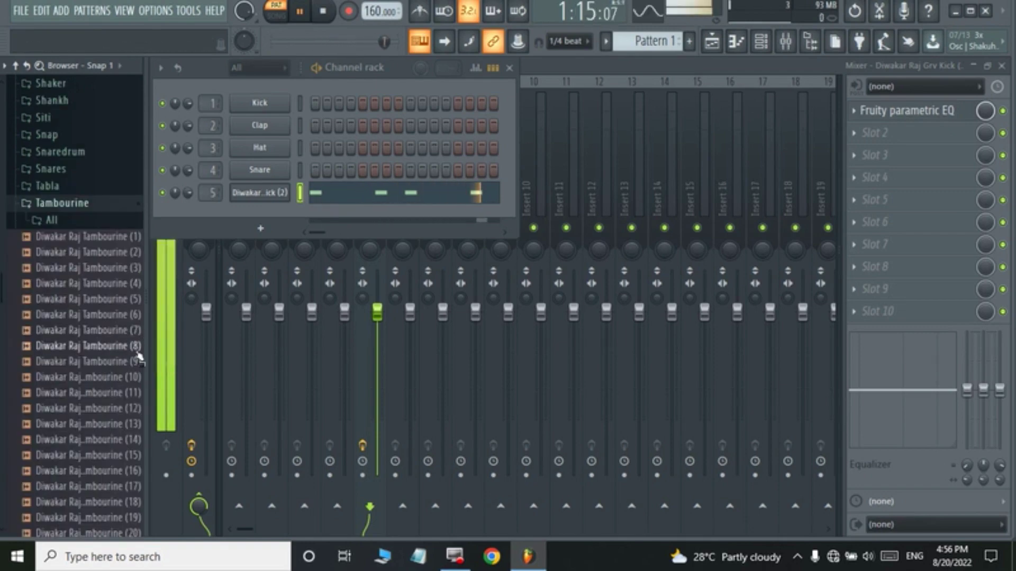
left_click_drag(102, 362, 267, 217)
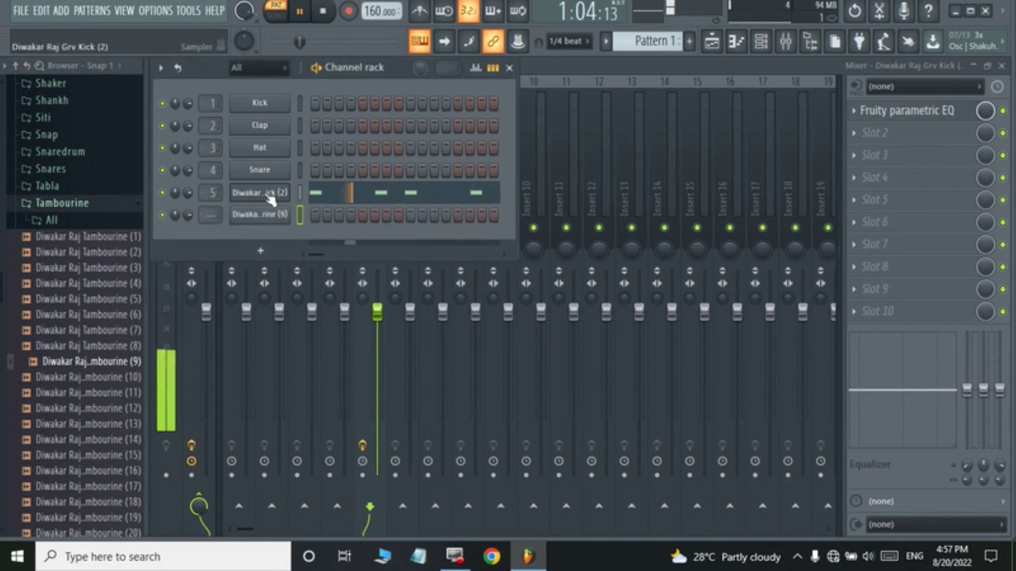
Copy the kick channel's notes into the Tambourine (9) channel and slightly lower the tambourine's channel volume
right_click(273, 193)
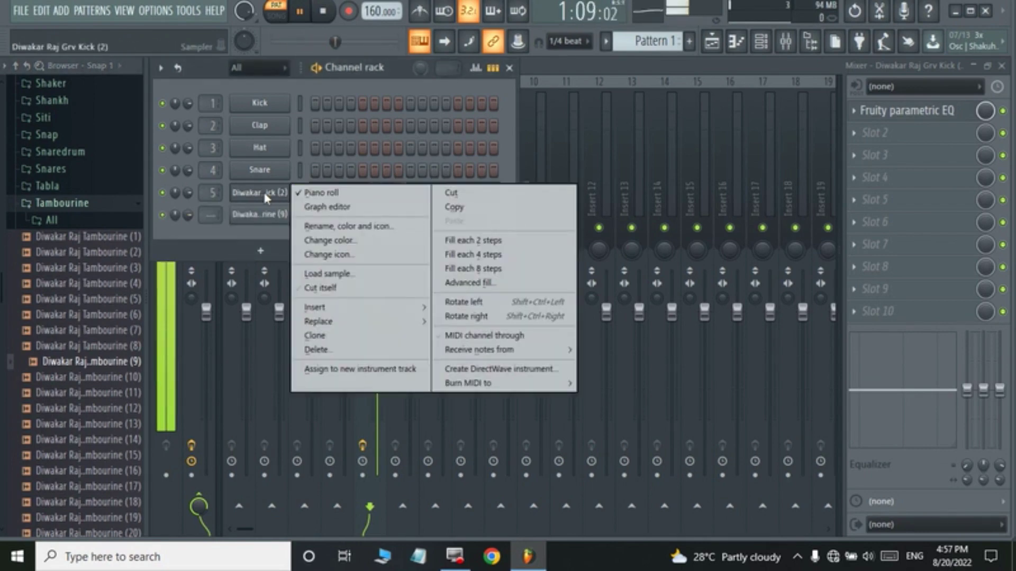
left_click(446, 208)
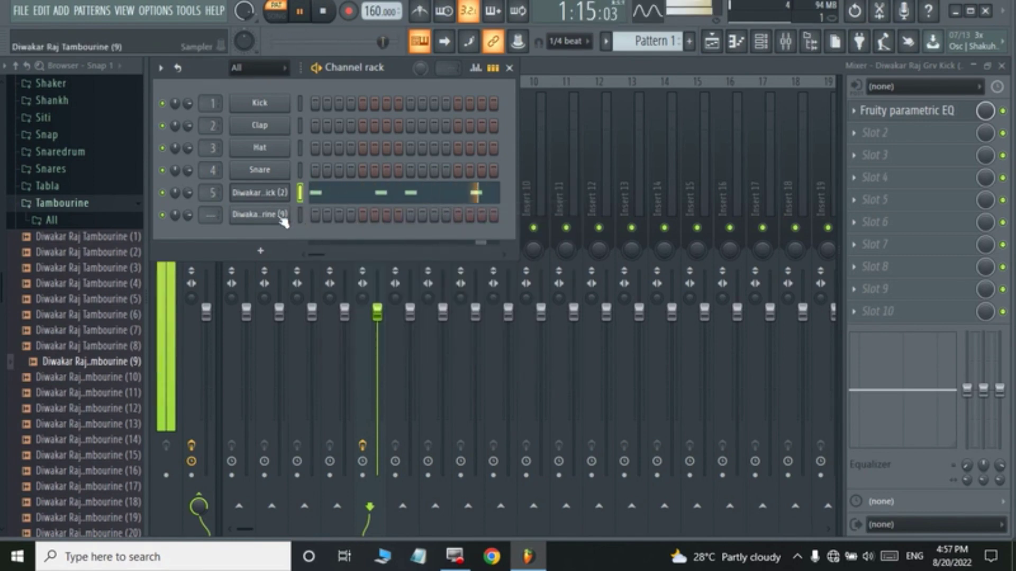
right_click(259, 213)
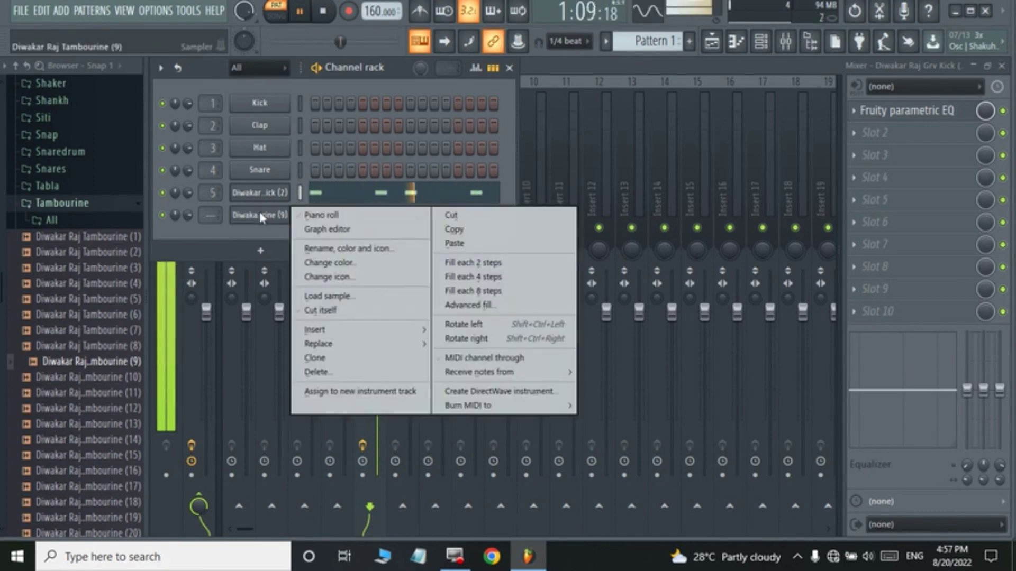
left_click(489, 242)
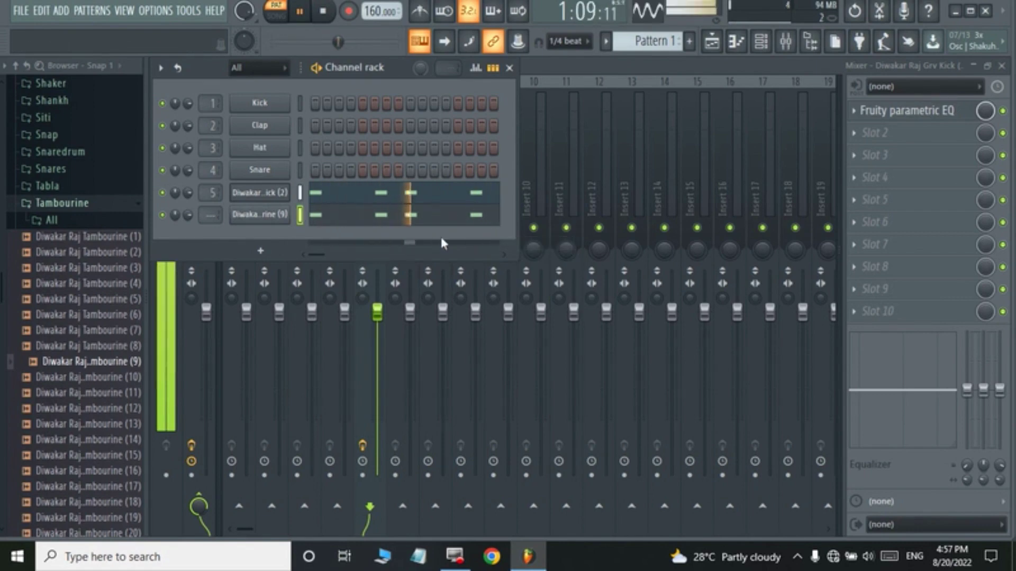
left_click_drag(190, 213, 190, 222)
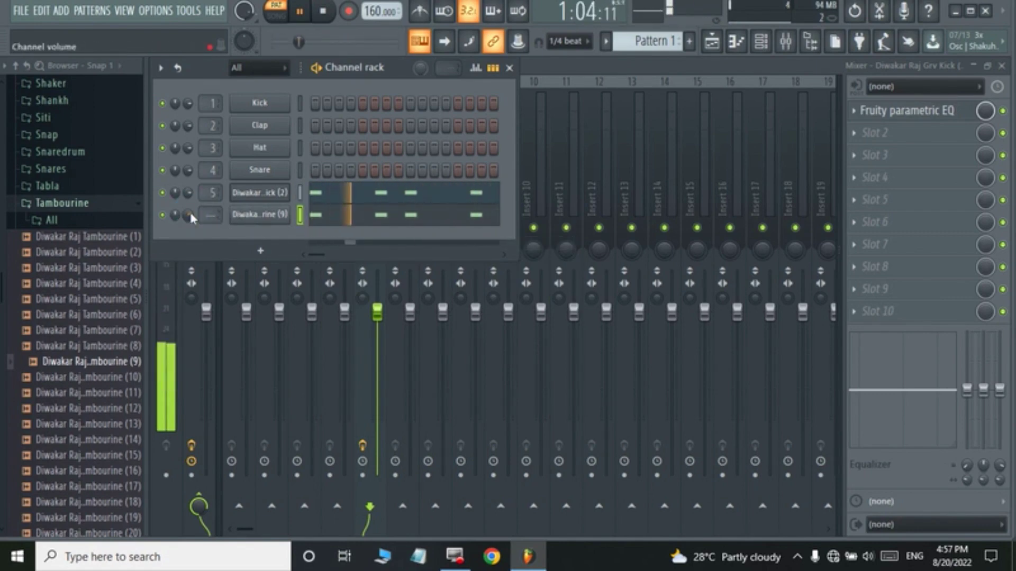
Add the Dholak (35) sample from the Dholak folder to the channel rack as a new channel below the tambourine
left_click(72, 202)
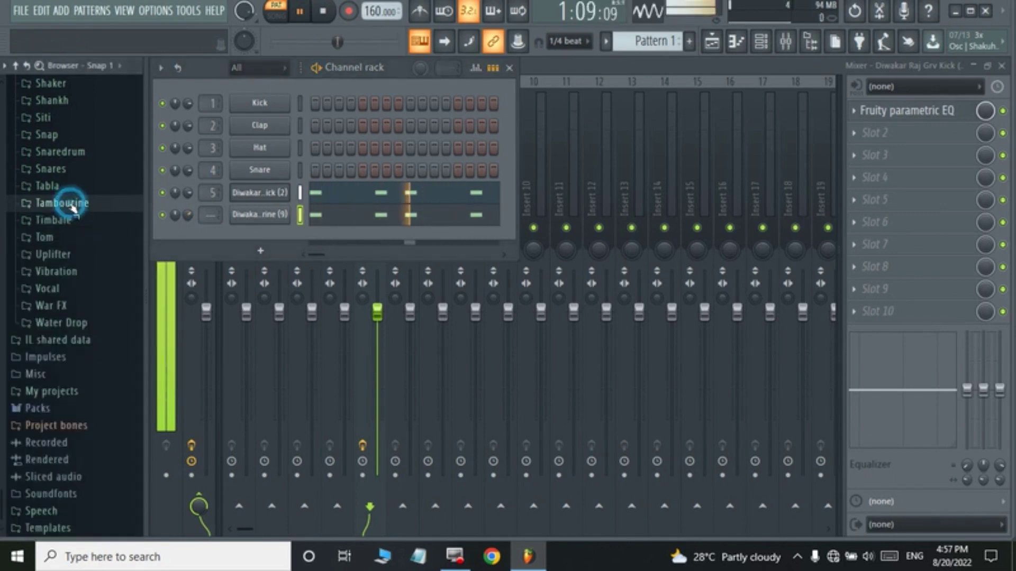
scroll(73, 208, "up", 4)
scroll(73, 207, "up", 3)
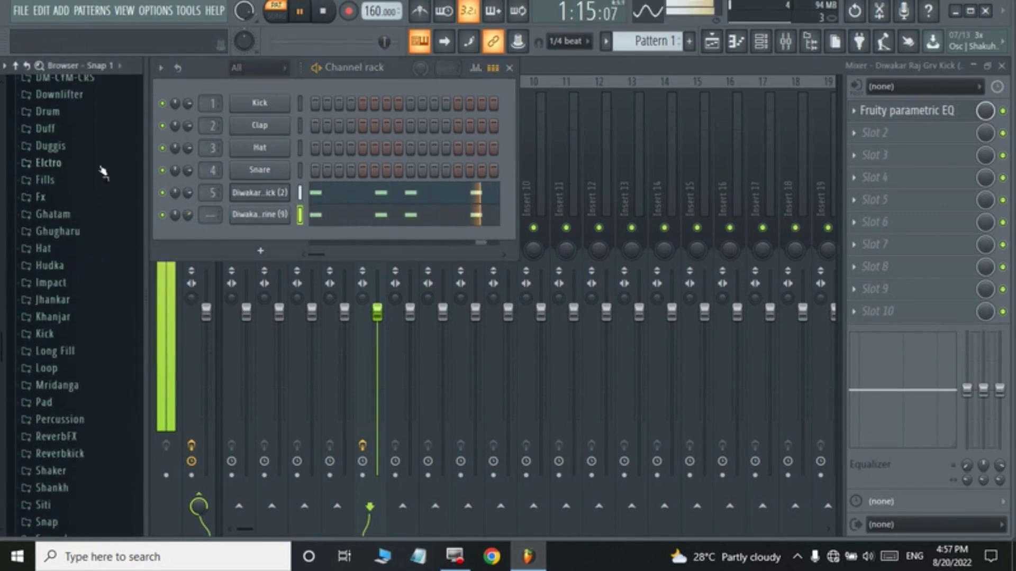
scroll(71, 165, "up", 2)
left_click(59, 100)
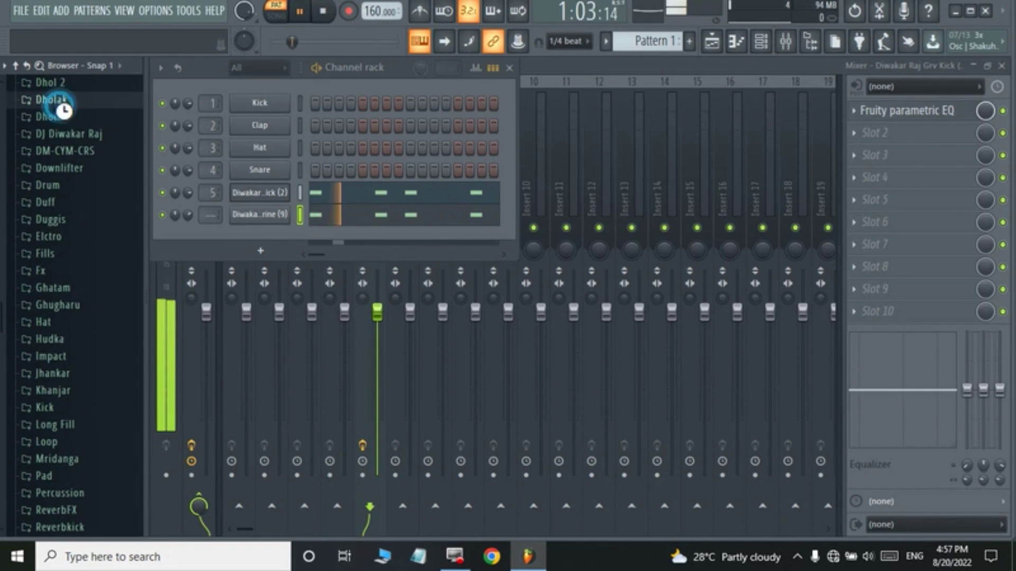
scroll(80, 329, "down", 6)
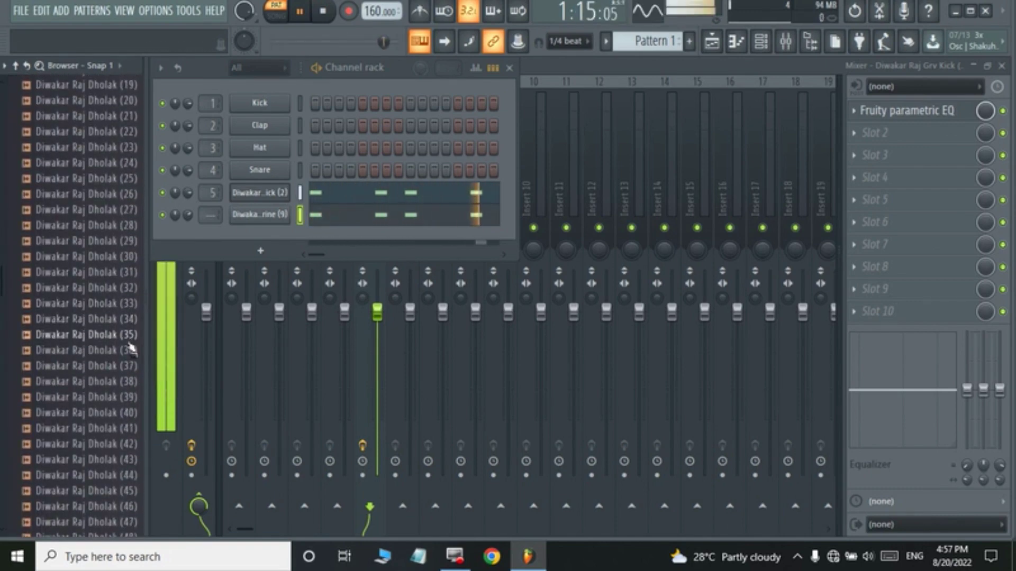
left_click_drag(127, 334, 275, 235)
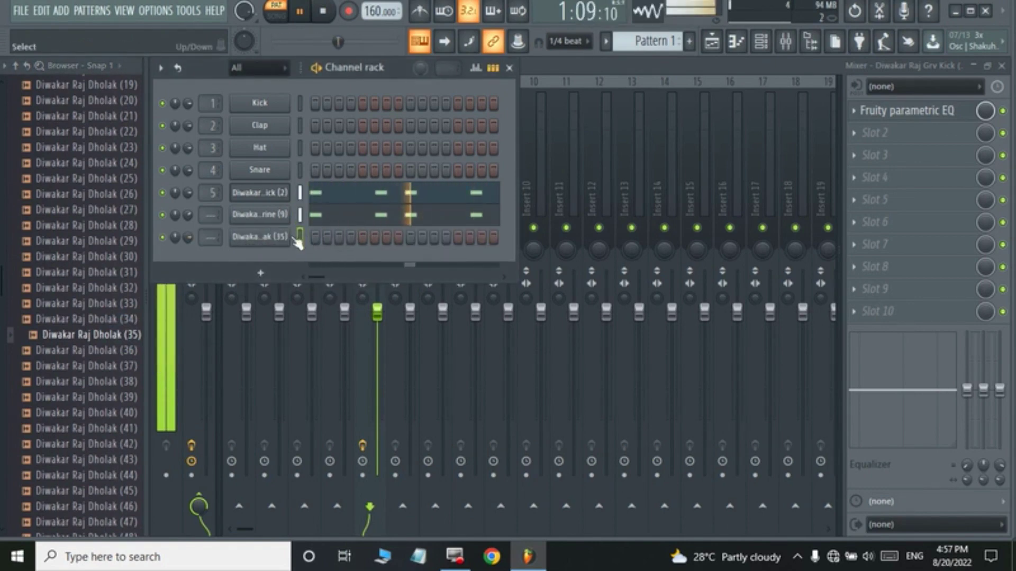
Draw two one-step C5 notes for the Dholak (35) channel in bar 1 of the piano roll, at 1:03:12 and 1:11:12
right_click(288, 236)
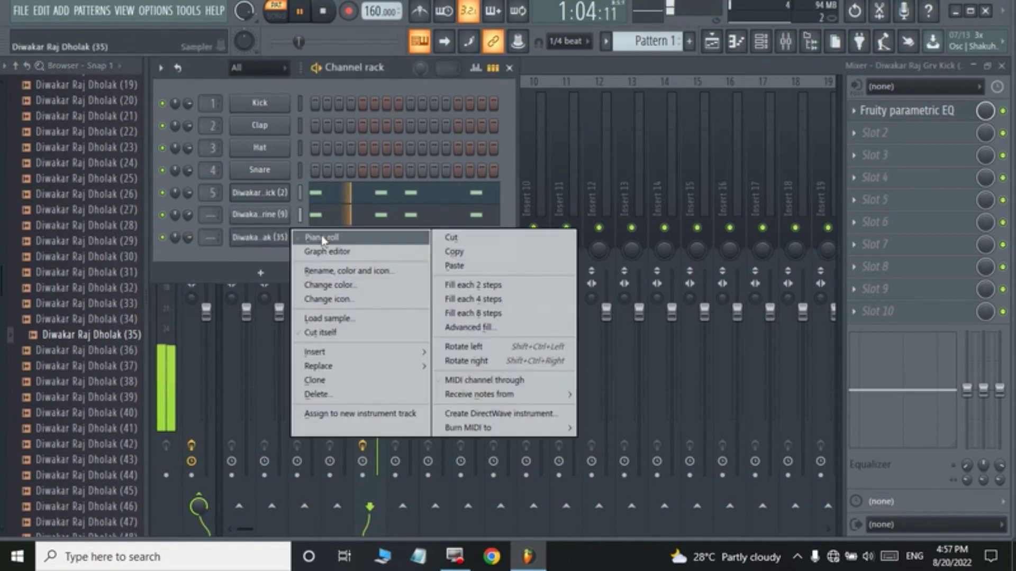
left_click(360, 239)
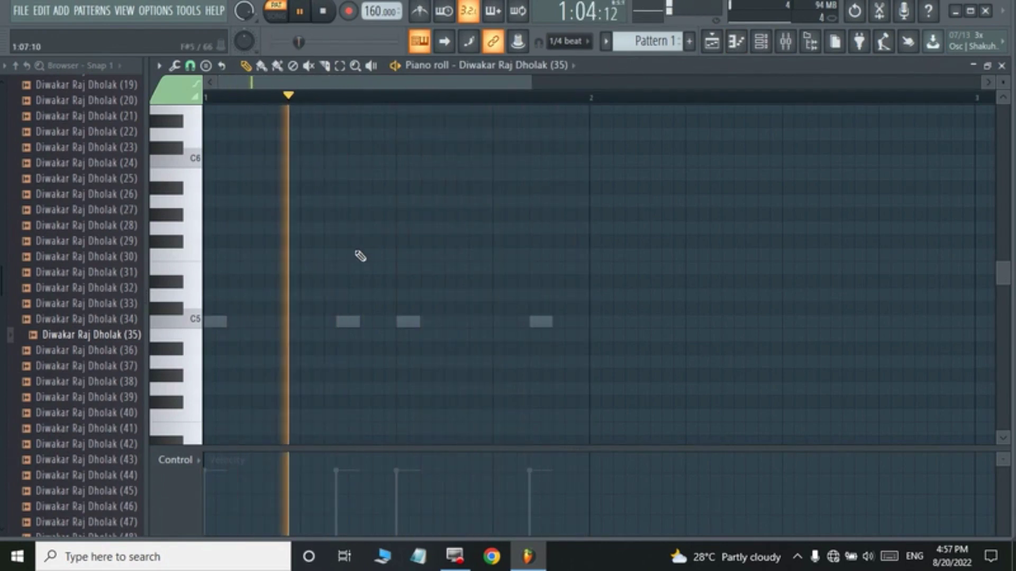
left_click(271, 324)
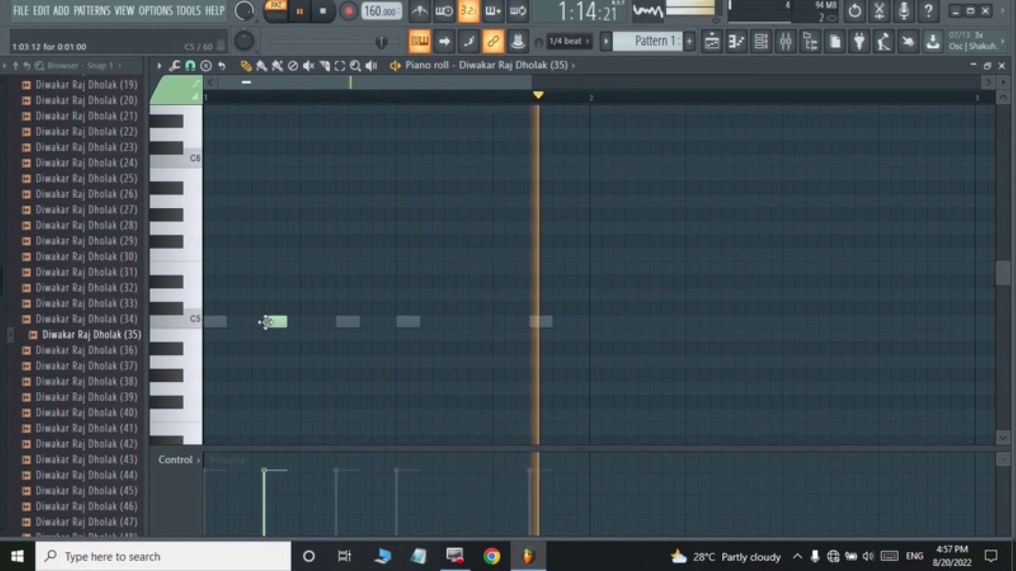
left_click(458, 324)
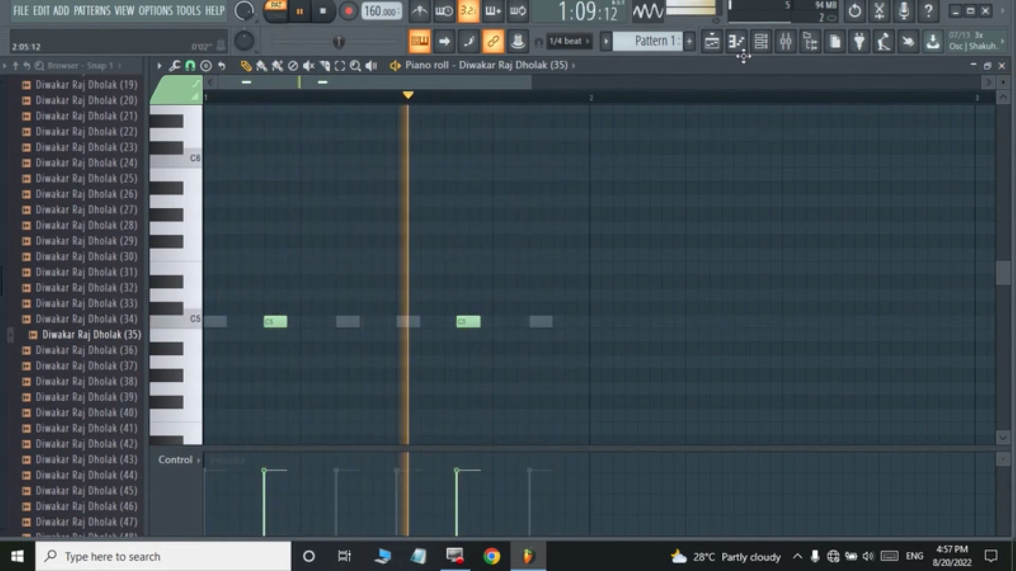
Add the Jhankar (5) sample from the Jhankar folder to the channel rack as a new channel below the dholak
left_click(763, 46)
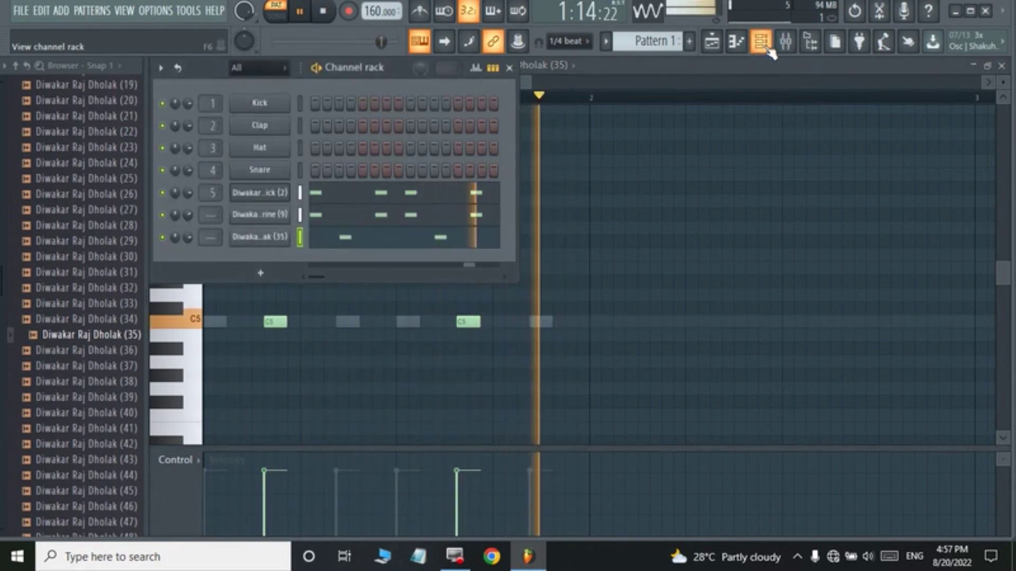
scroll(129, 209, "up", 8)
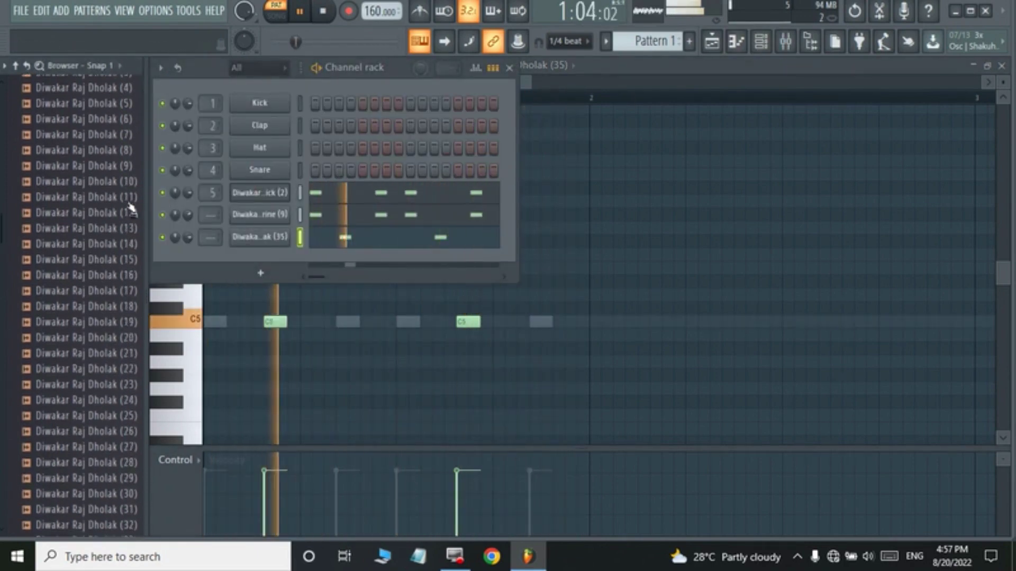
left_click(53, 259)
scroll(57, 261, "down", 6)
scroll(58, 343, "up", 1)
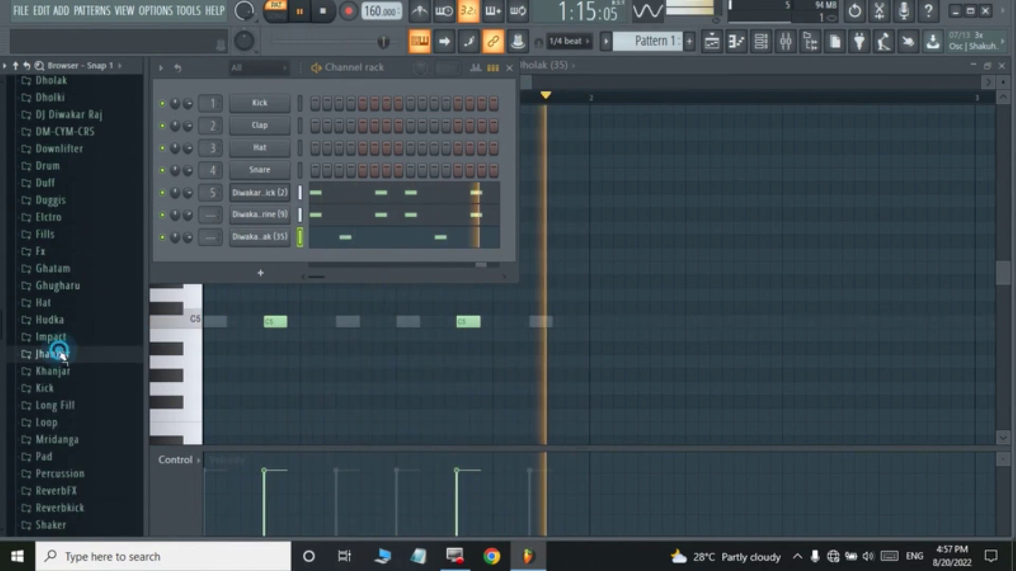
left_click(53, 354)
left_click(96, 433)
left_click_drag(95, 432, 258, 268)
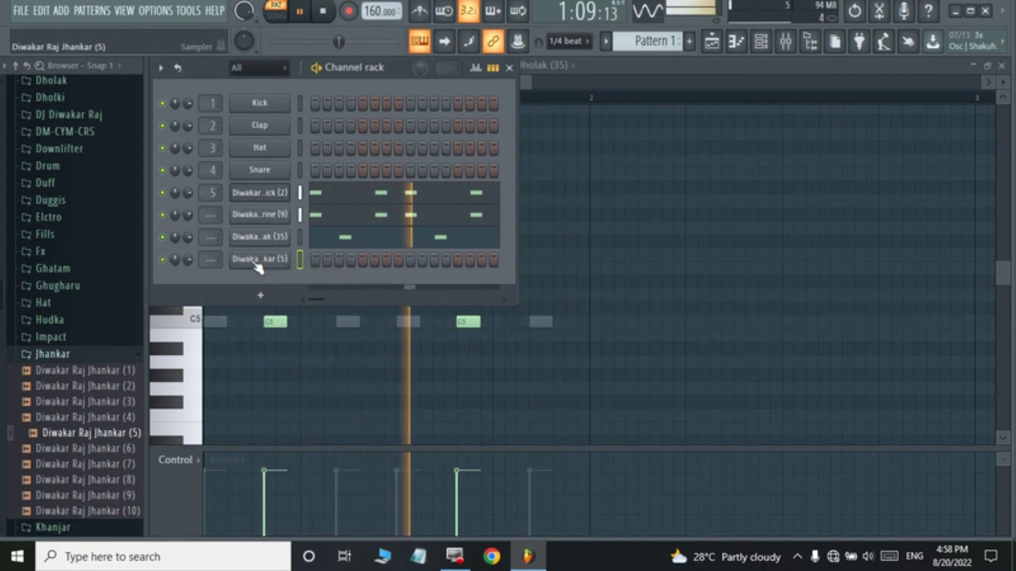
Fill the Jhankar (5) channel on each 4 steps, and normalize its sample with the silence trimming threshold at 100%
right_click(257, 262)
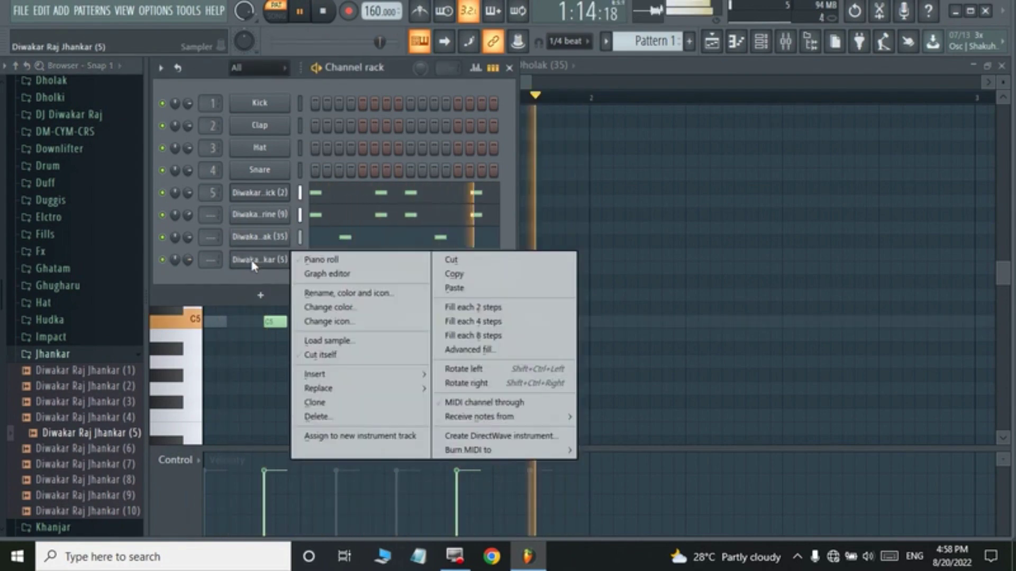
left_click(476, 321)
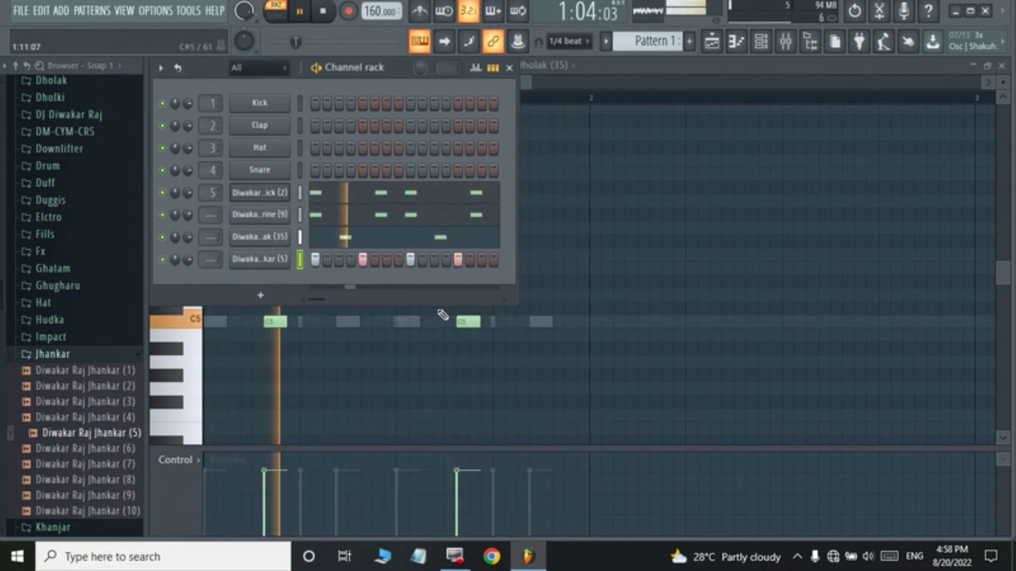
left_click(278, 260)
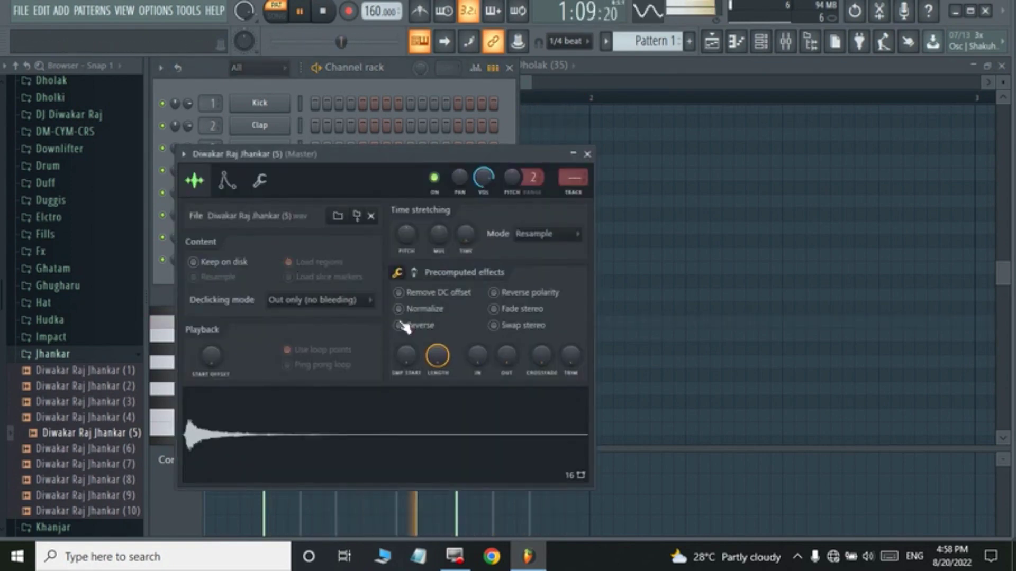
left_click(421, 309)
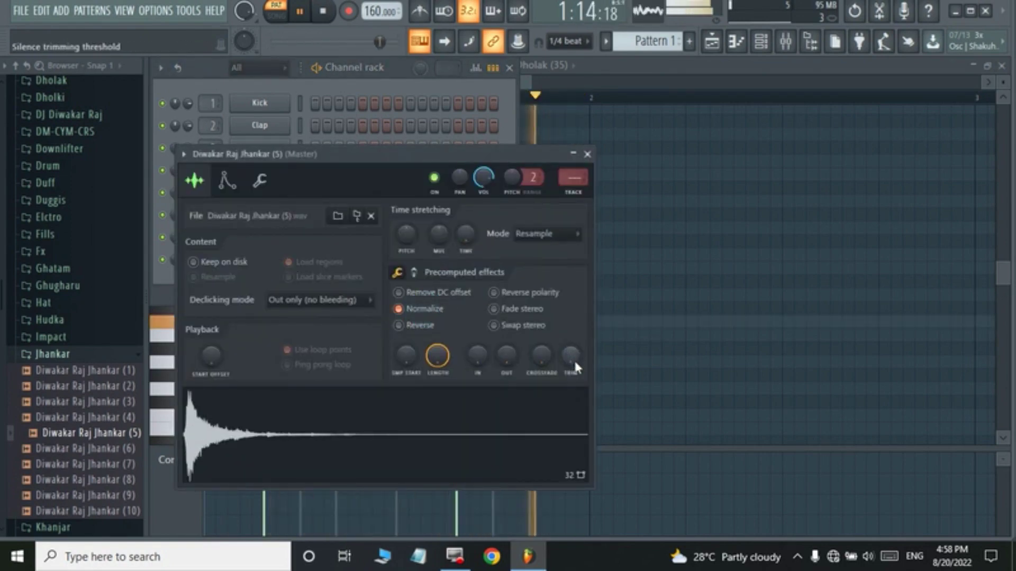
left_click_drag(571, 356, 570, 339)
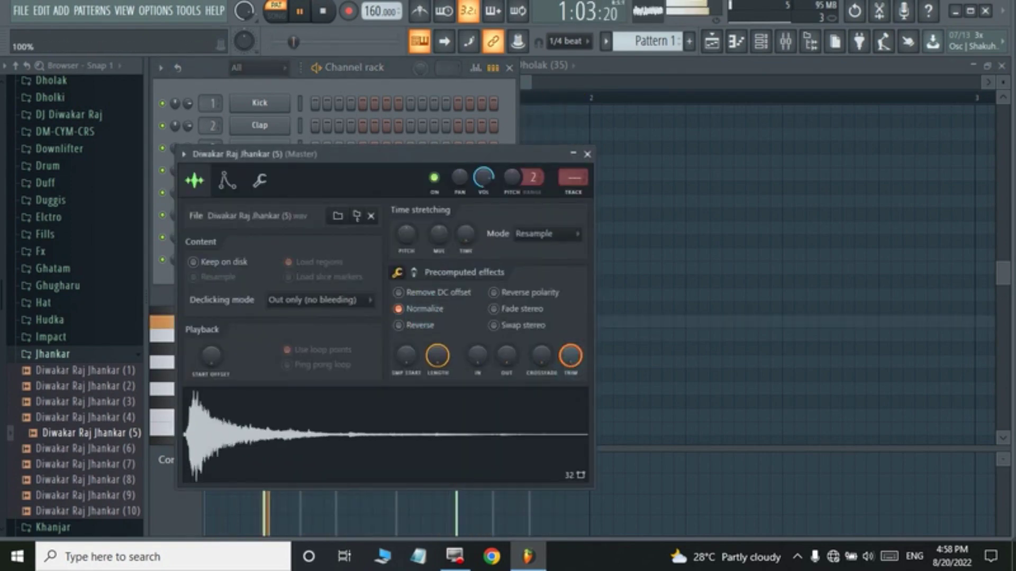
left_click(587, 154)
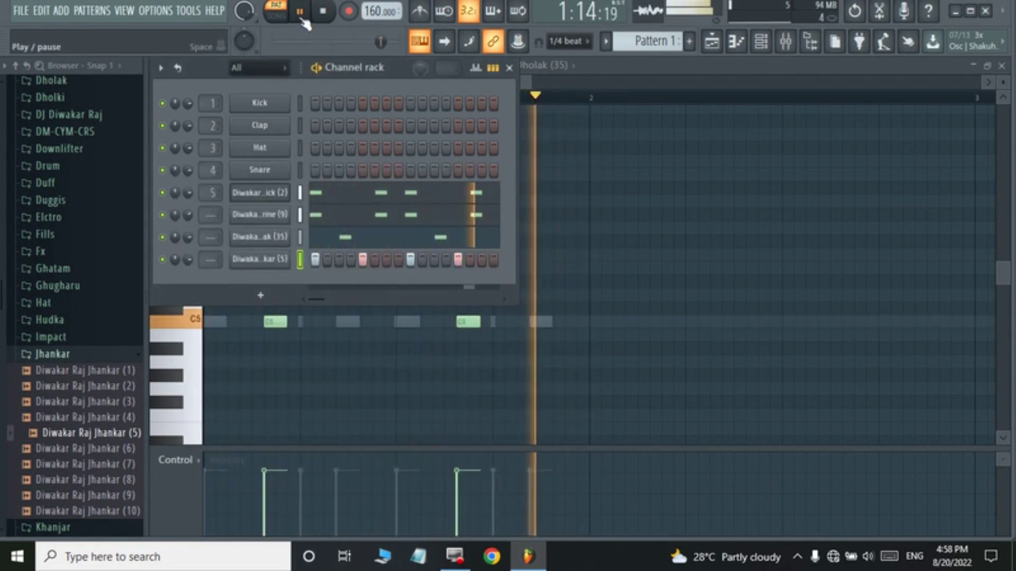
Show the playlist arrangement and collapse the Jhankar sample folder in the browser
key("F5")
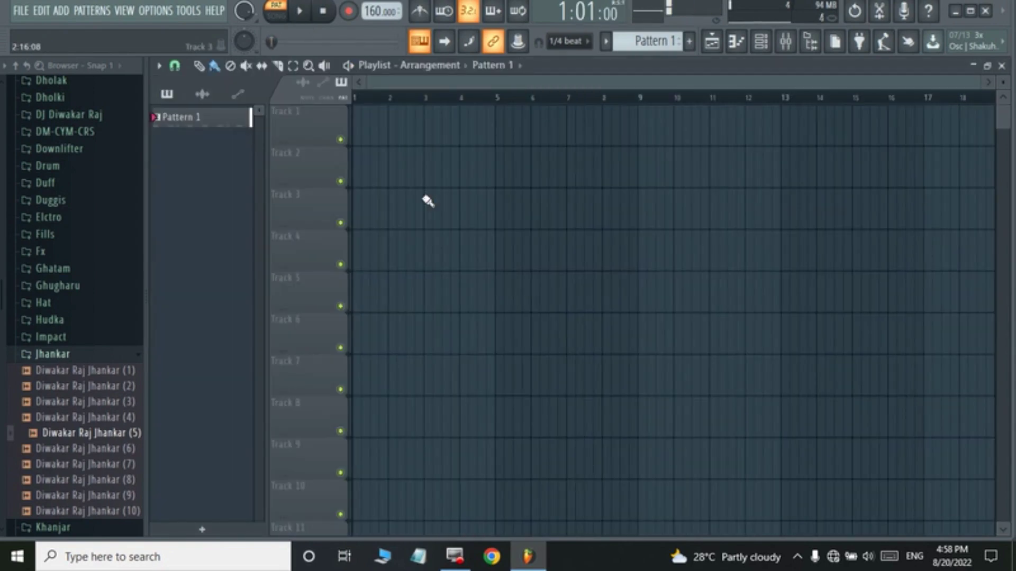
left_click(126, 358)
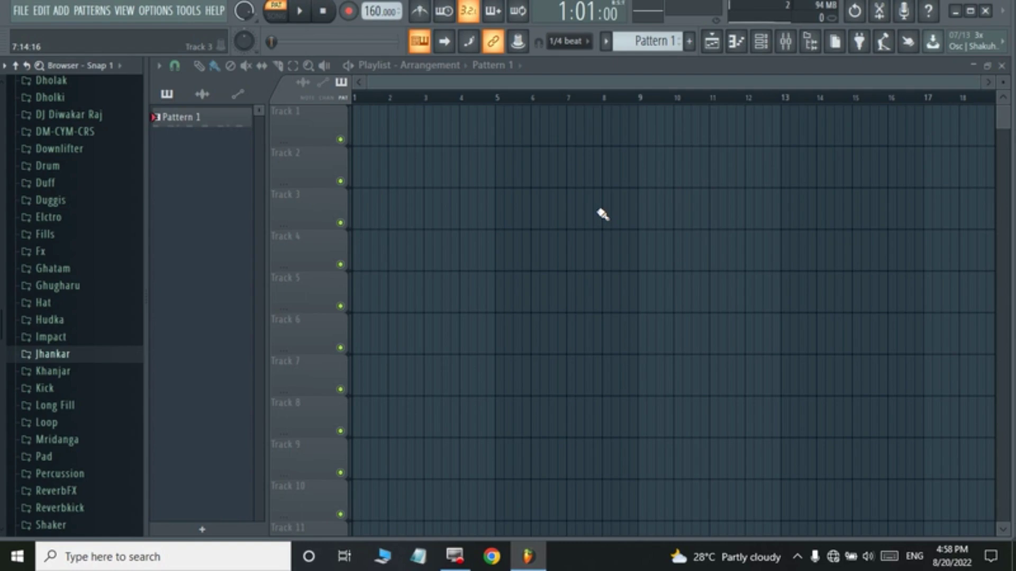
left_click_drag(91, 432, 280, 303)
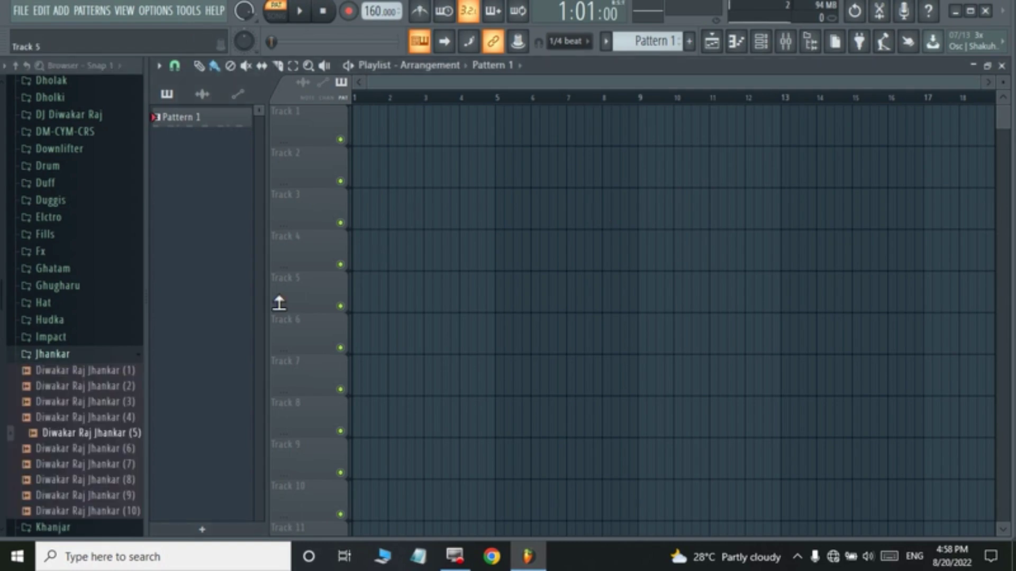
left_click(126, 357)
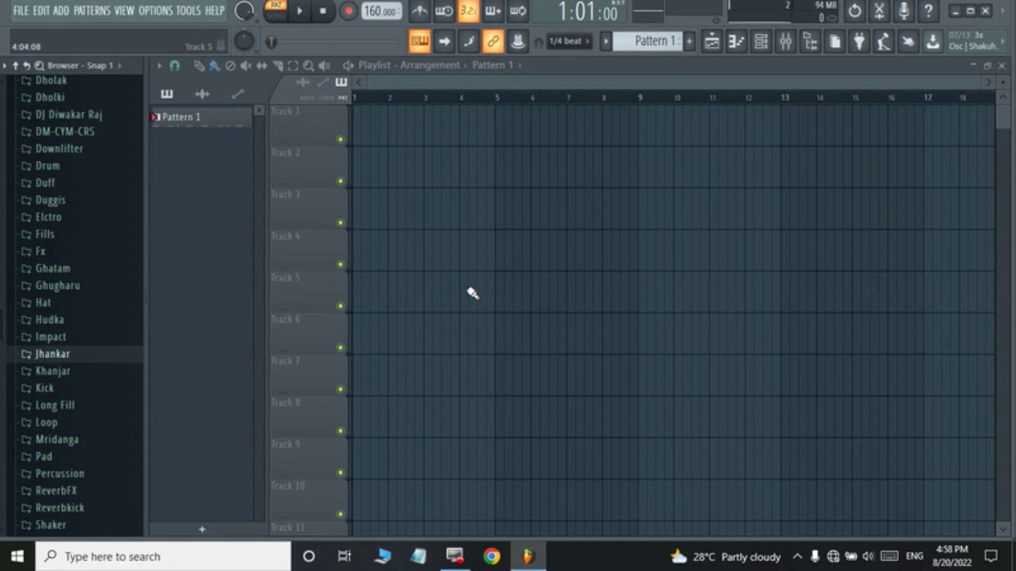